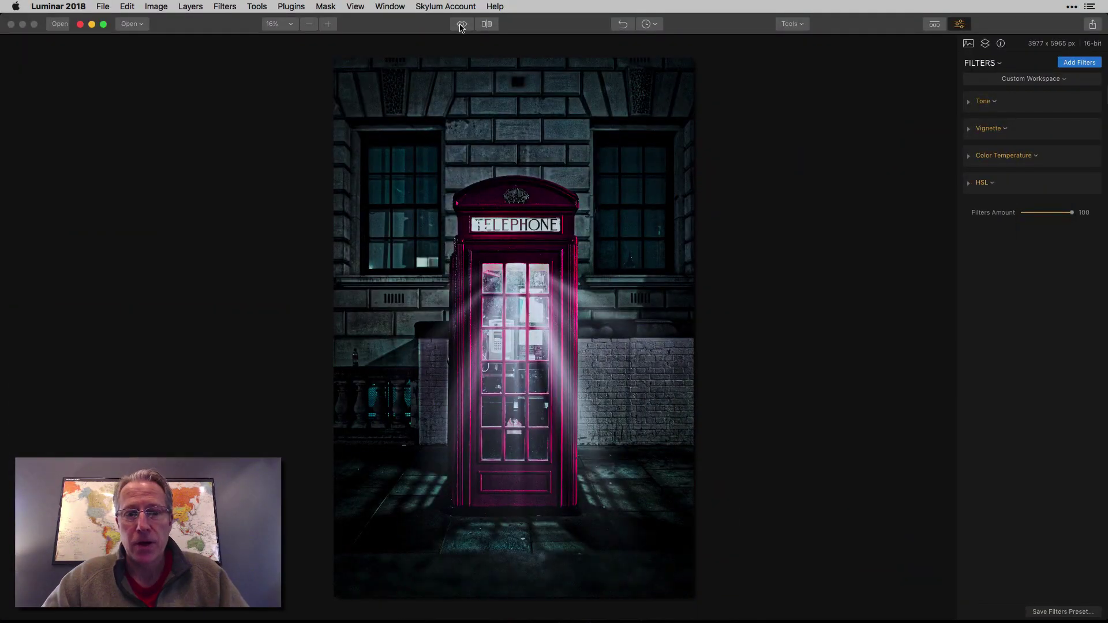
# Compare the original photo with the finished edit using Quick Preview, ending on the edited version
pyautogui.click(462, 24)
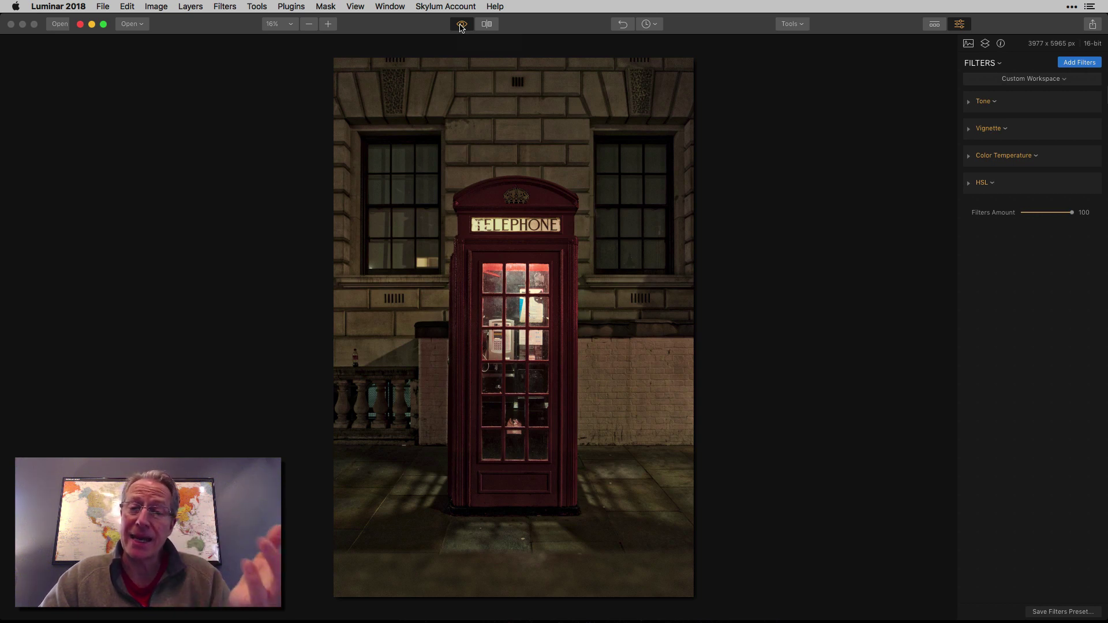
pyautogui.click(462, 26)
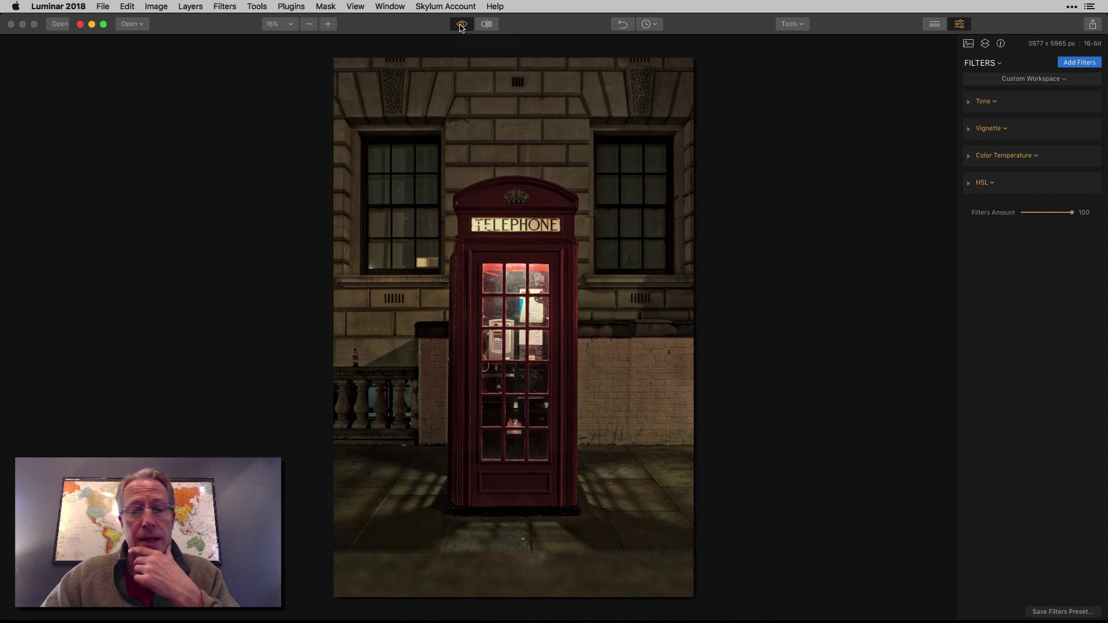
pyautogui.click(461, 26)
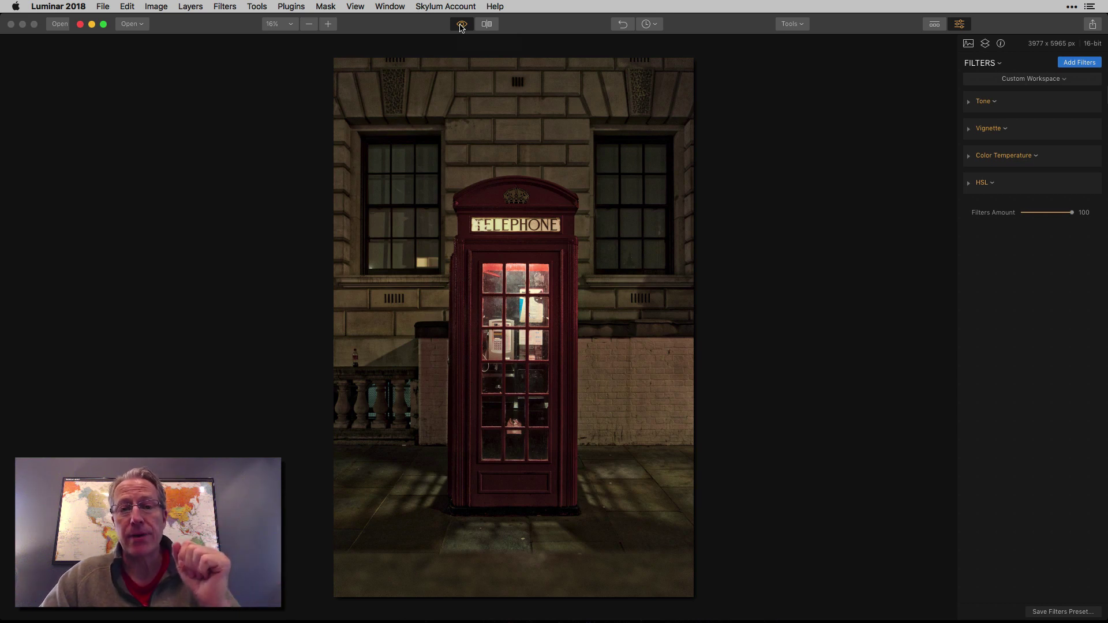
pyautogui.click(462, 26)
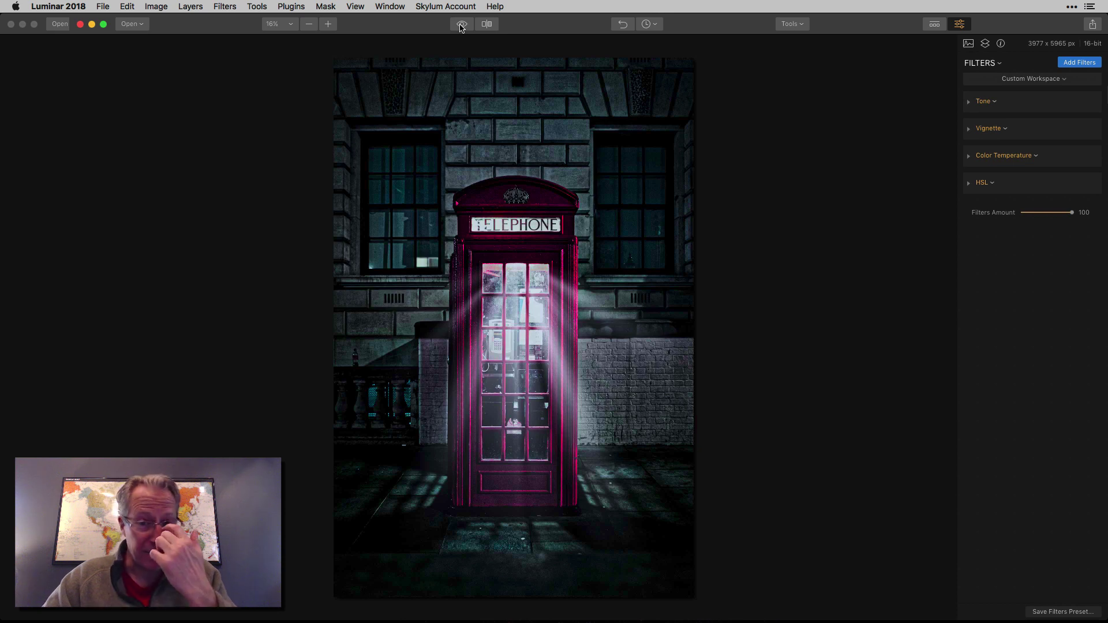
# Close the edited image and load the Custom Workspace with Accent, Structure, Tone and Cross Processing
pyautogui.click(80, 25)
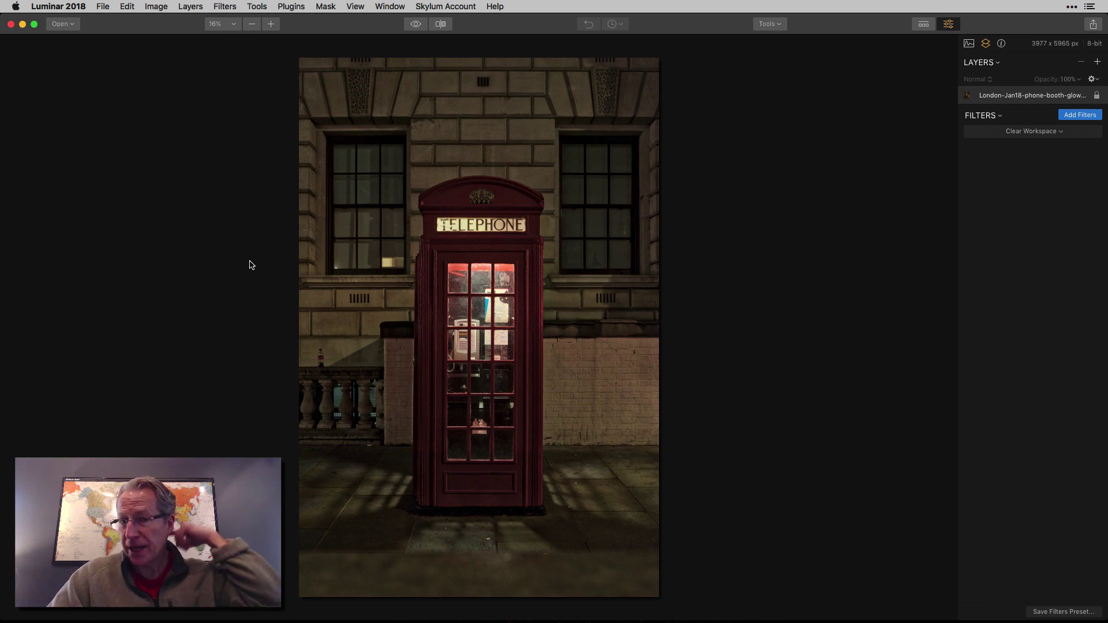
pyautogui.click(1077, 117)
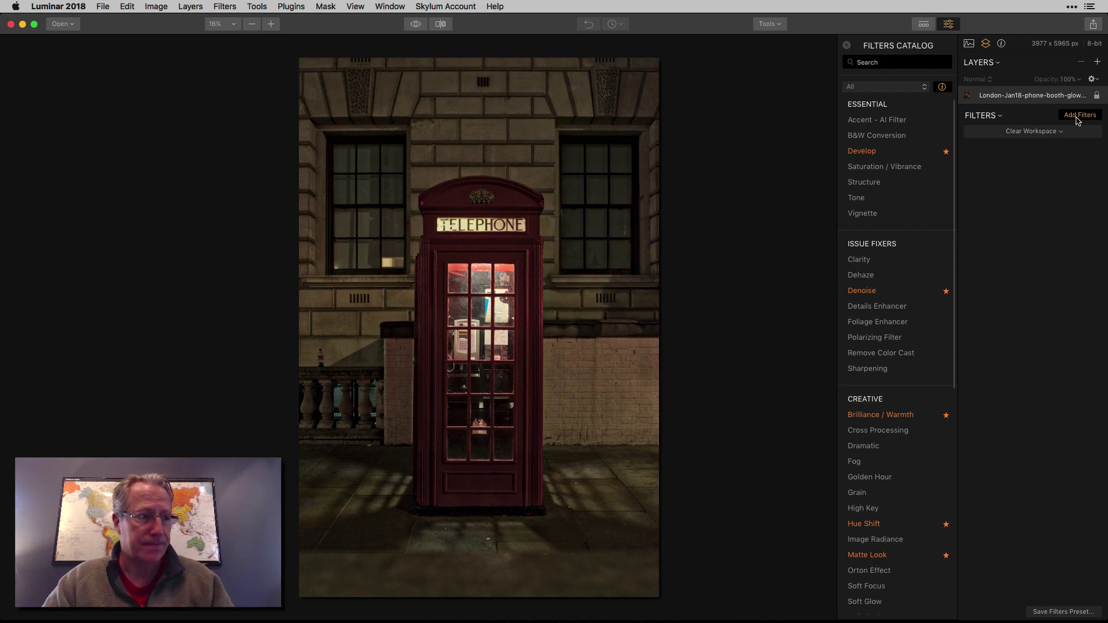
pyautogui.click(986, 119)
pyautogui.click(1011, 227)
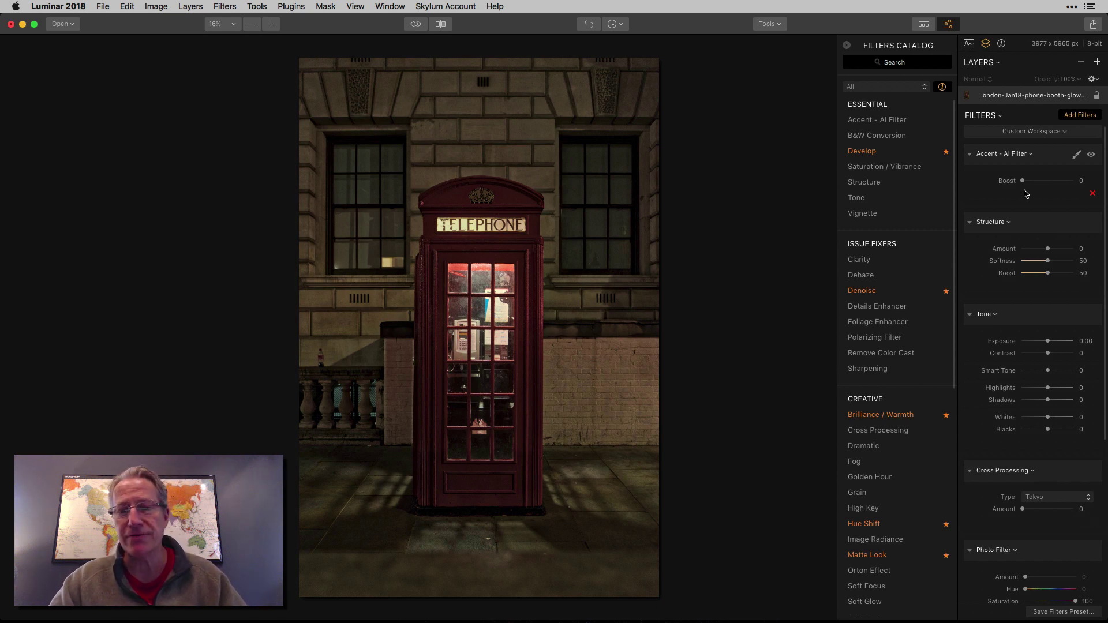
# Set Accent Boost 34, Structure Amount 35, Tone Contrast 32 and Smart Tone 24
pyautogui.moveTo(1022, 181); pyautogui.dragTo(1039, 184)
pyautogui.moveTo(1047, 248); pyautogui.dragTo(1057, 254)
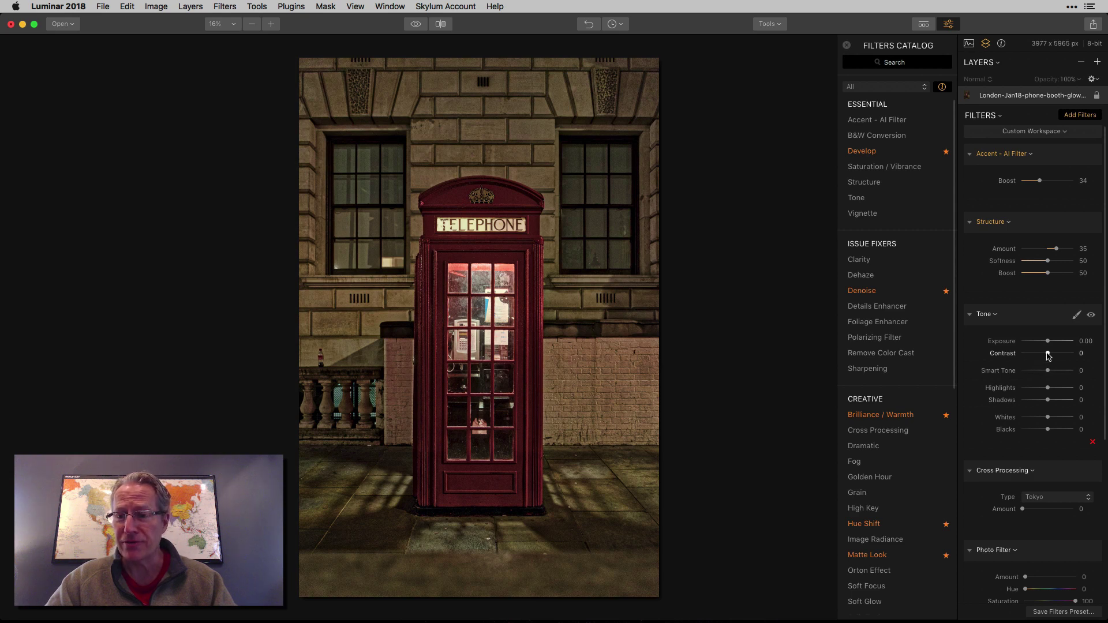
pyautogui.moveTo(1047, 353); pyautogui.dragTo(1055, 356)
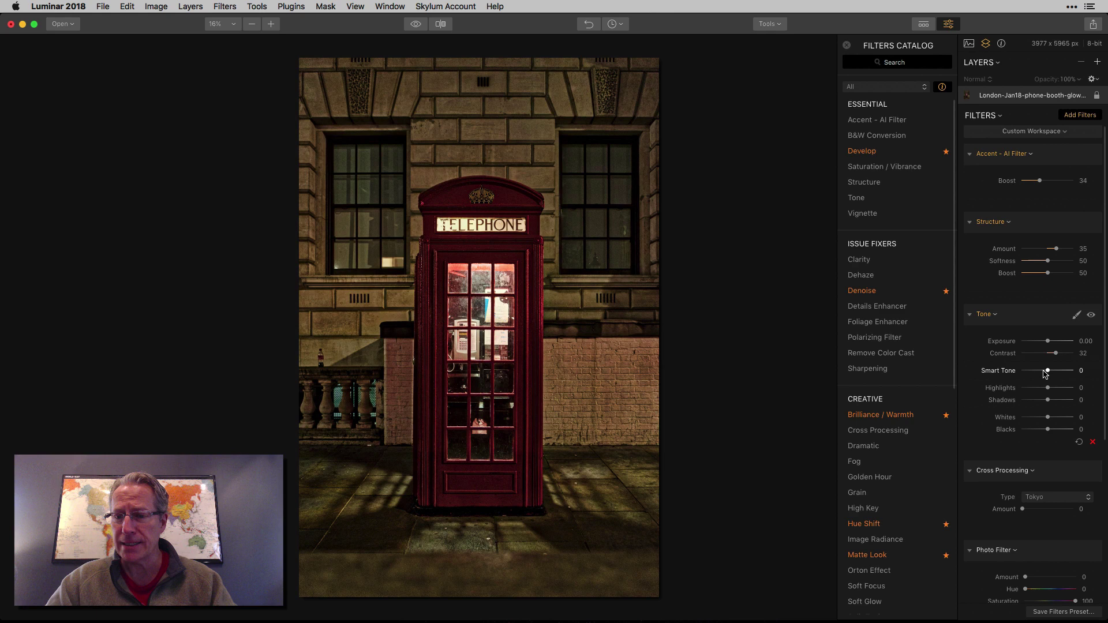
pyautogui.moveTo(1045, 373); pyautogui.dragTo(1054, 374)
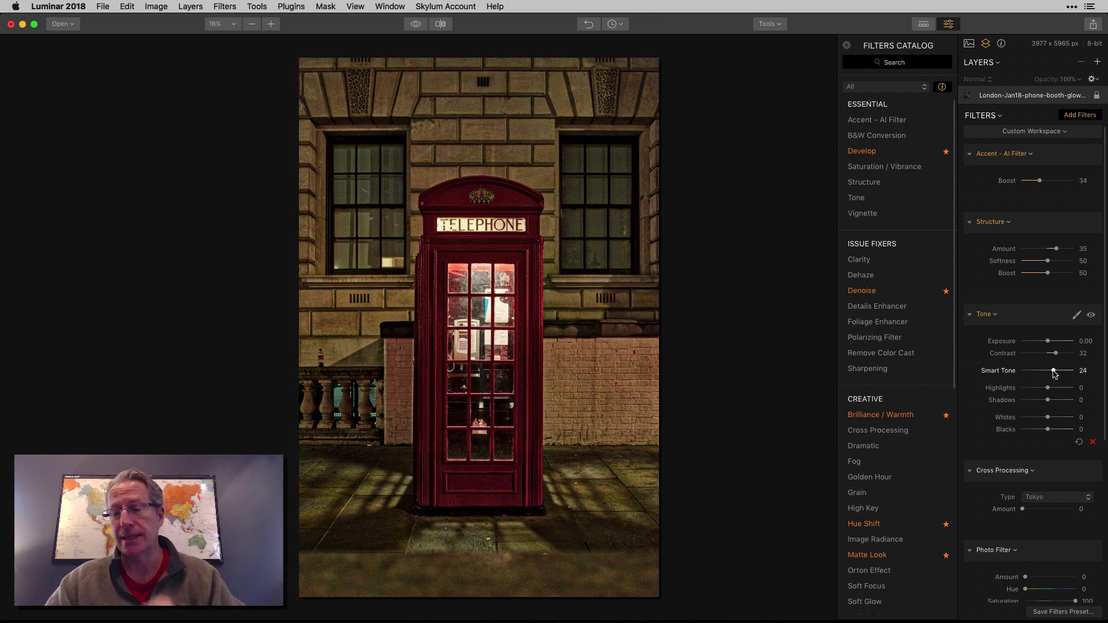
pyautogui.scroll(-5, 1053, 374)
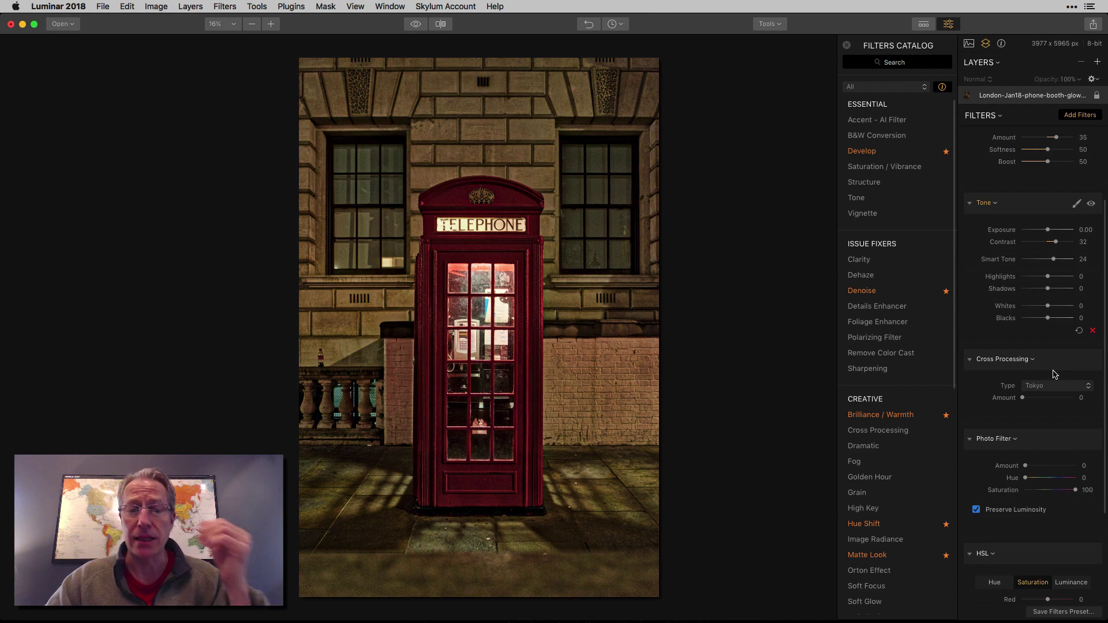
pyautogui.scroll(-2, 1054, 374)
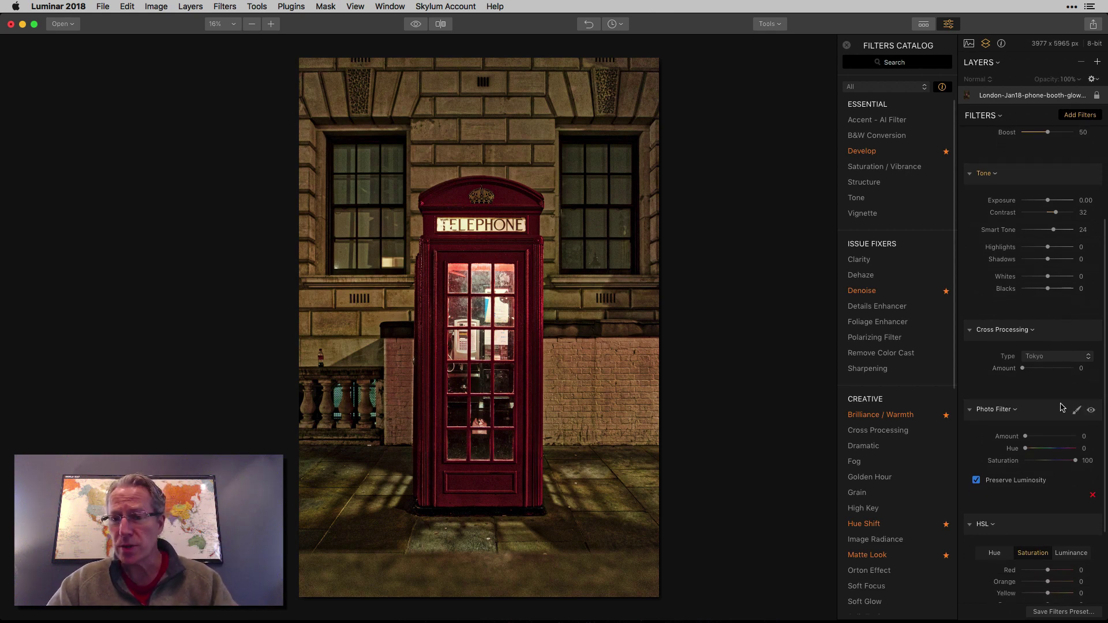
# Apply Miami cross processing at amount 47 and a Photo Filter with amount 31, hue 215
pyautogui.click(1042, 356)
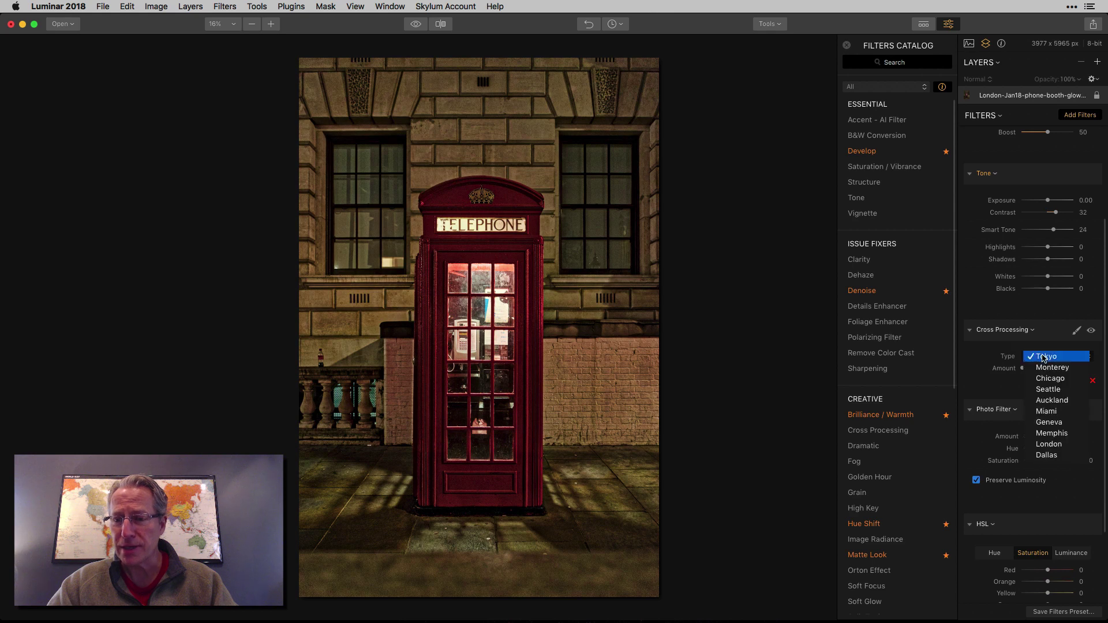
pyautogui.click(1045, 411)
pyautogui.moveTo(1025, 369); pyautogui.dragTo(1046, 370)
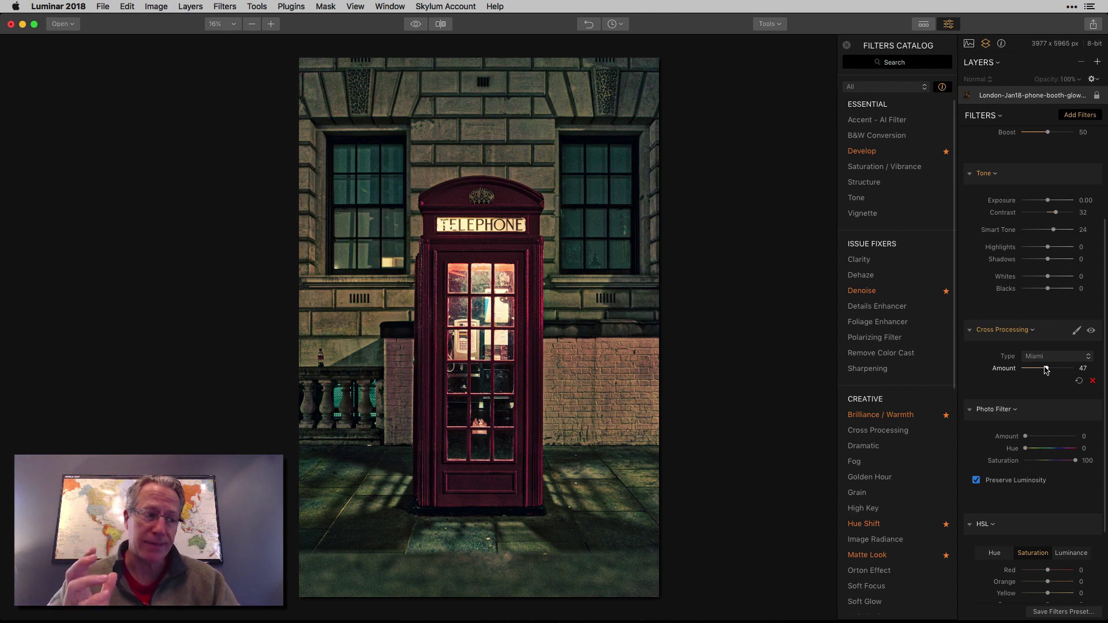
pyautogui.scroll(-4, 1058, 425)
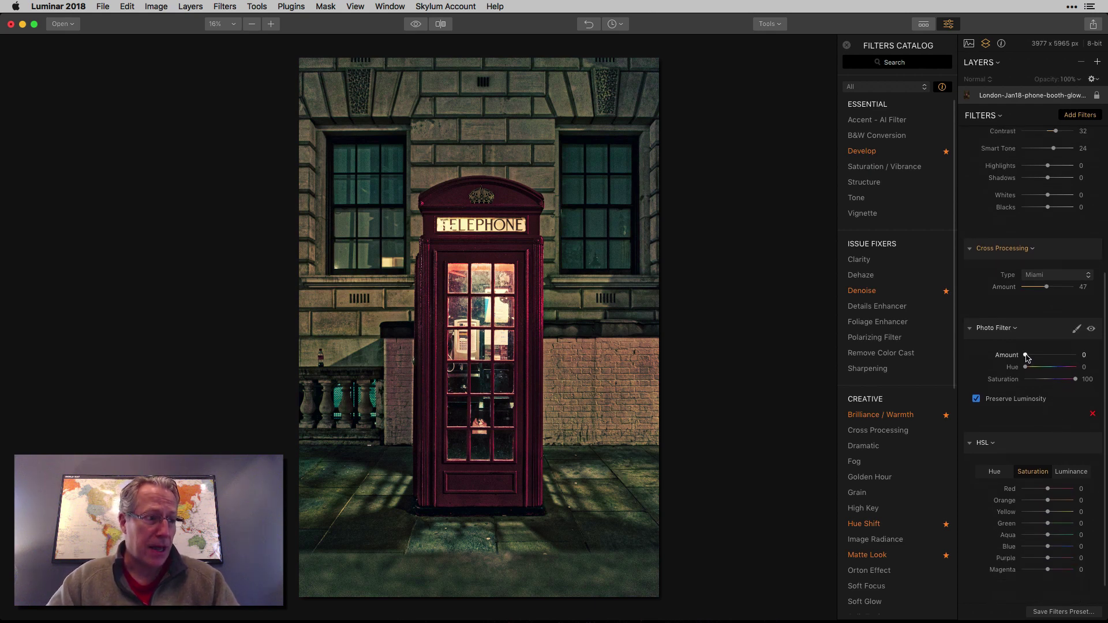
pyautogui.moveTo(1025, 355); pyautogui.dragTo(1055, 370)
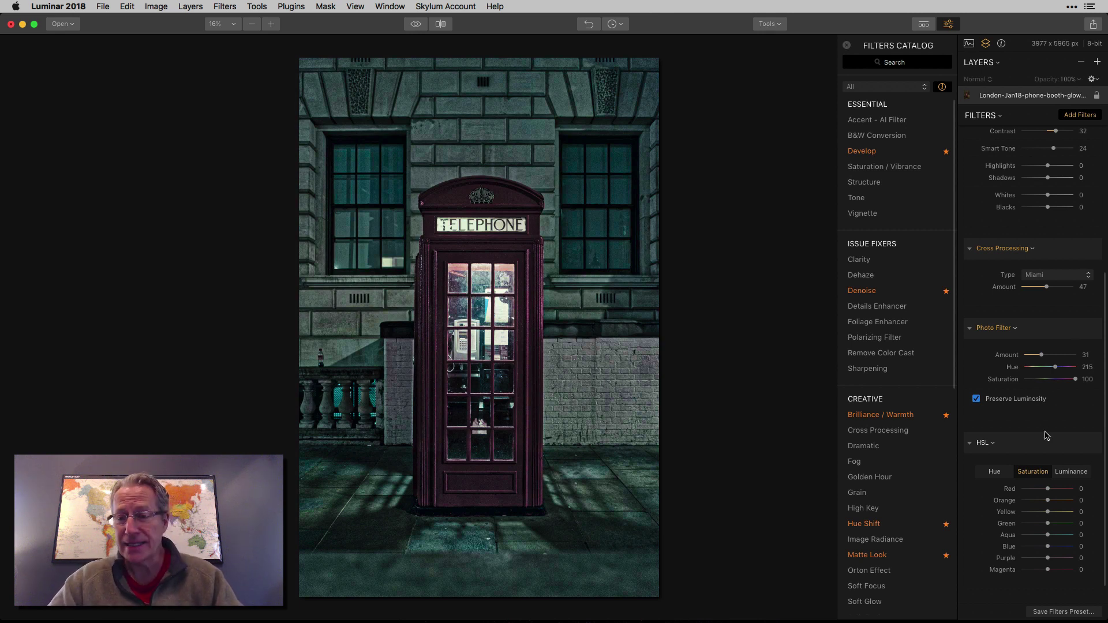
# Shift the red hue slightly, push magenta hue to maximum, and raise red and magenta saturation
pyautogui.scroll(-2, 1046, 433)
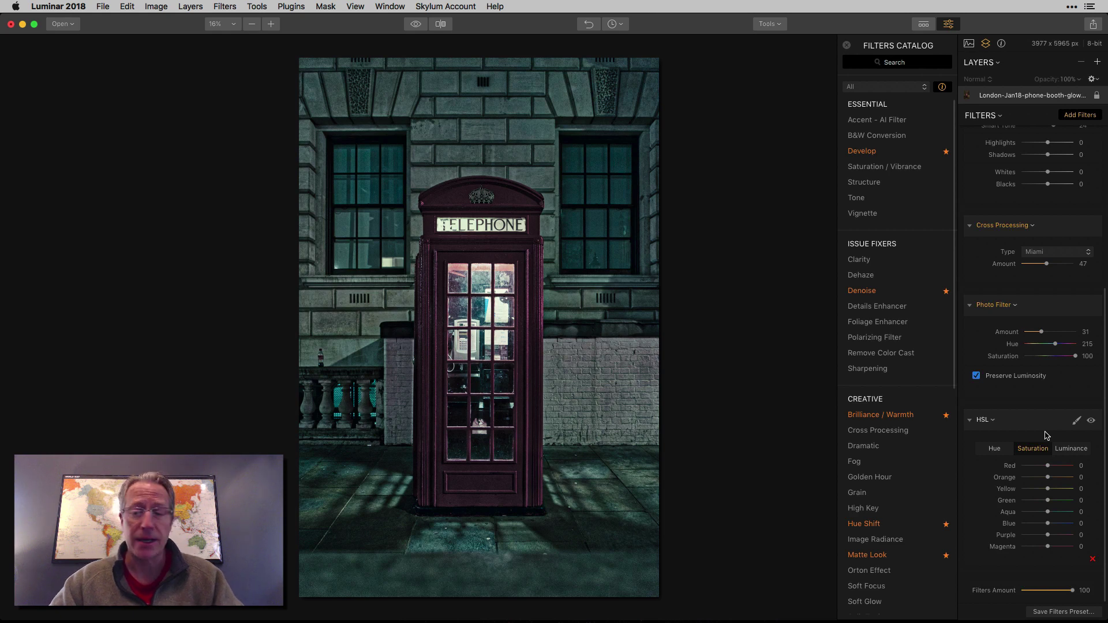
pyautogui.click(990, 453)
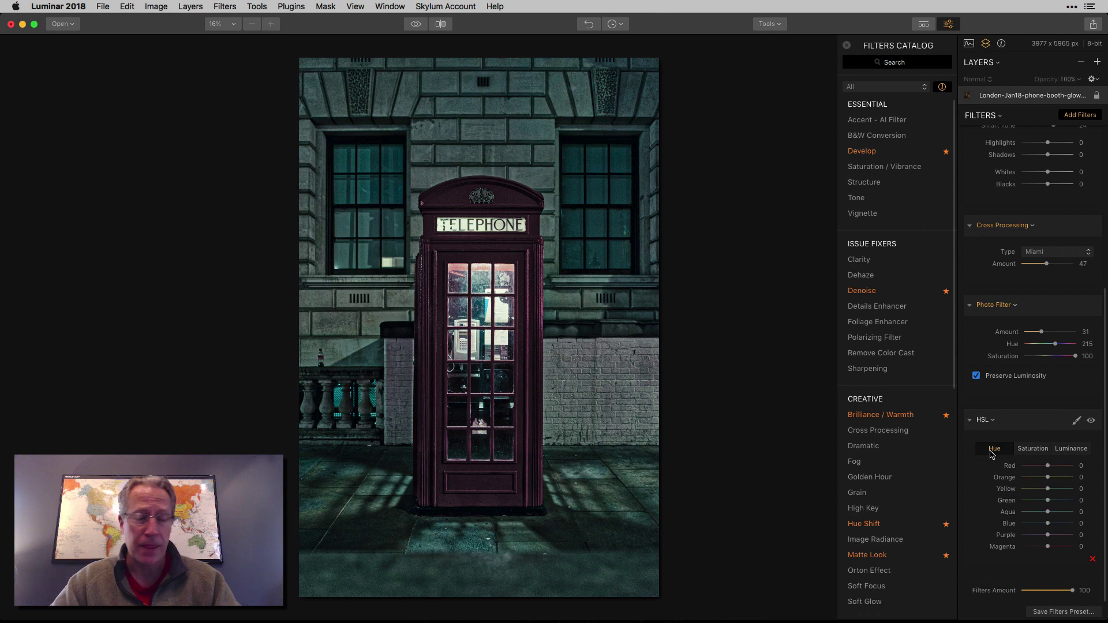
pyautogui.moveTo(1048, 467); pyautogui.dragTo(1051, 469)
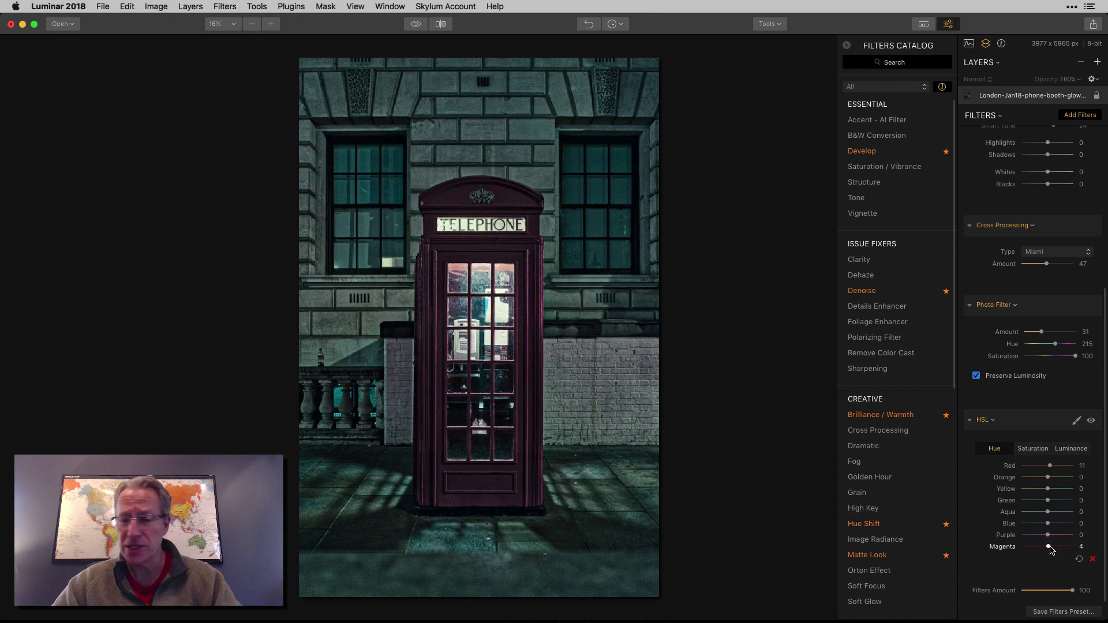
pyautogui.moveTo(1048, 547); pyautogui.dragTo(1073, 546)
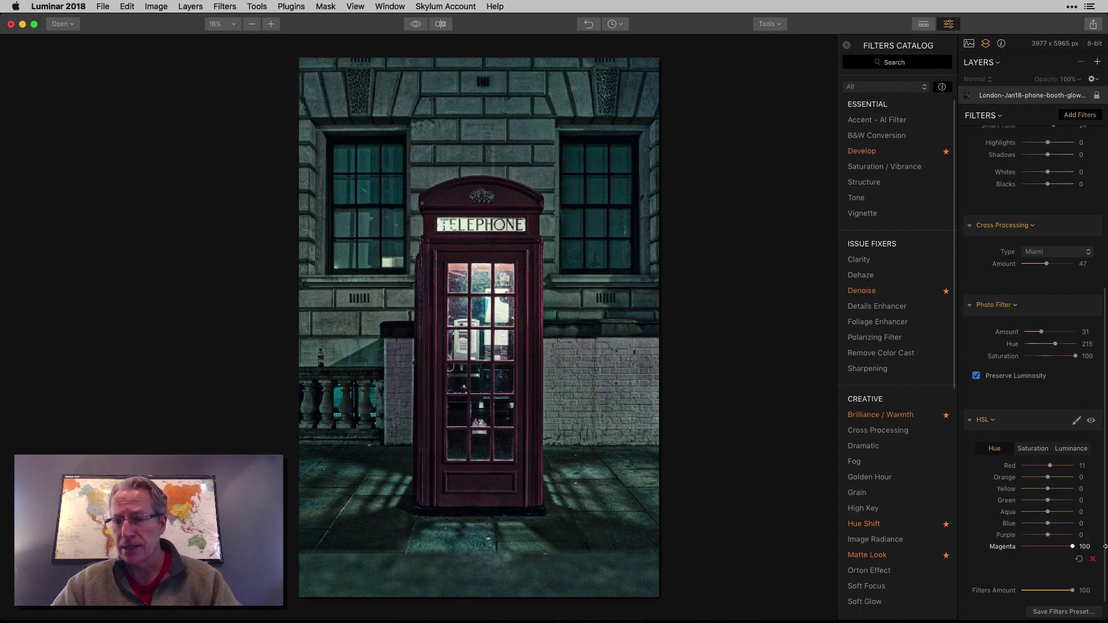
pyautogui.click(1032, 450)
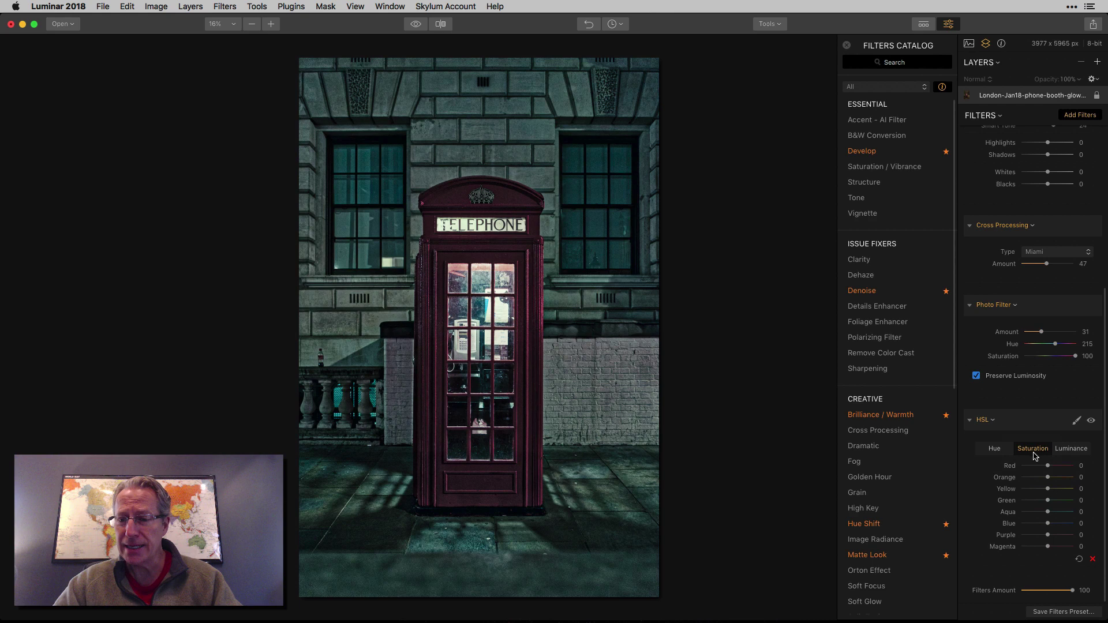
pyautogui.moveTo(1047, 466); pyautogui.dragTo(1056, 469)
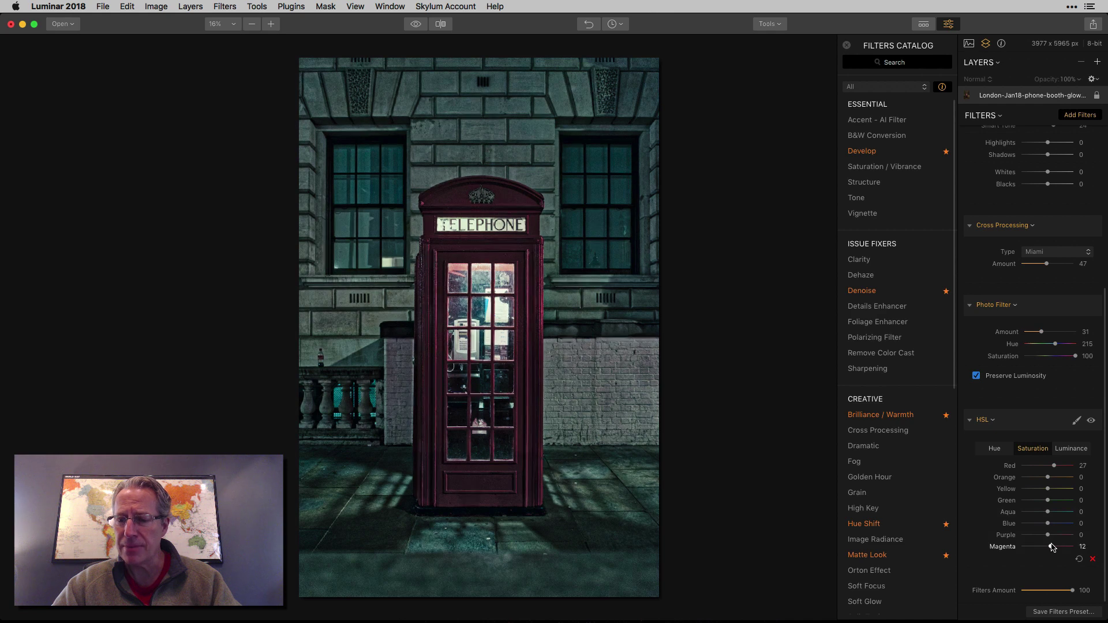
pyautogui.moveTo(1048, 547); pyautogui.dragTo(1062, 547)
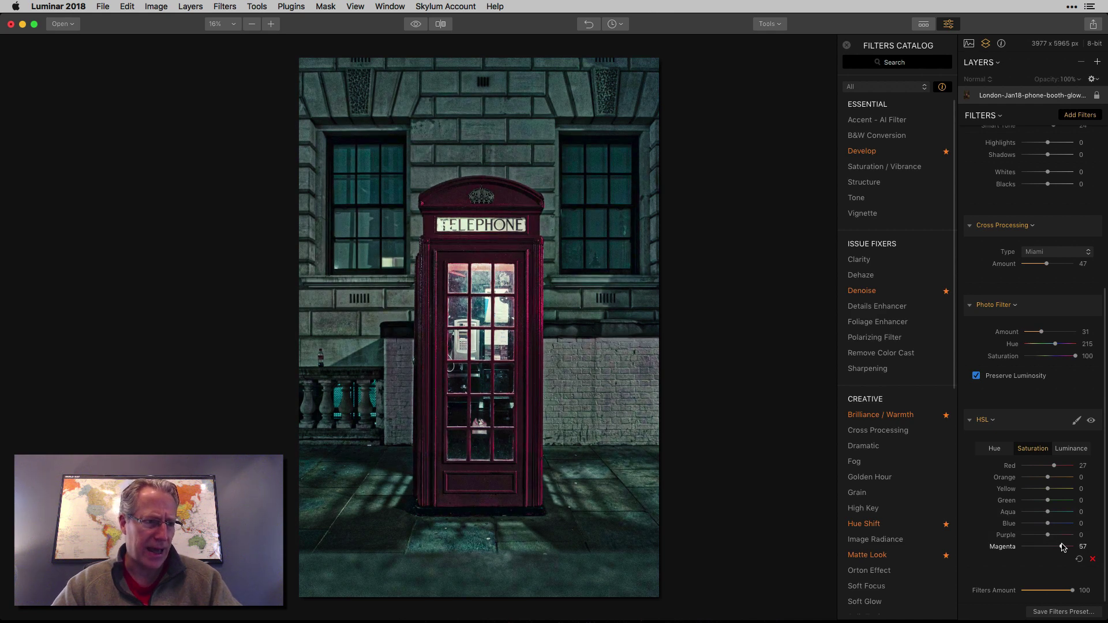
# Set red and magenta luminance to 87, then toggle the HSL filter off and on to compare
pyautogui.click(1072, 449)
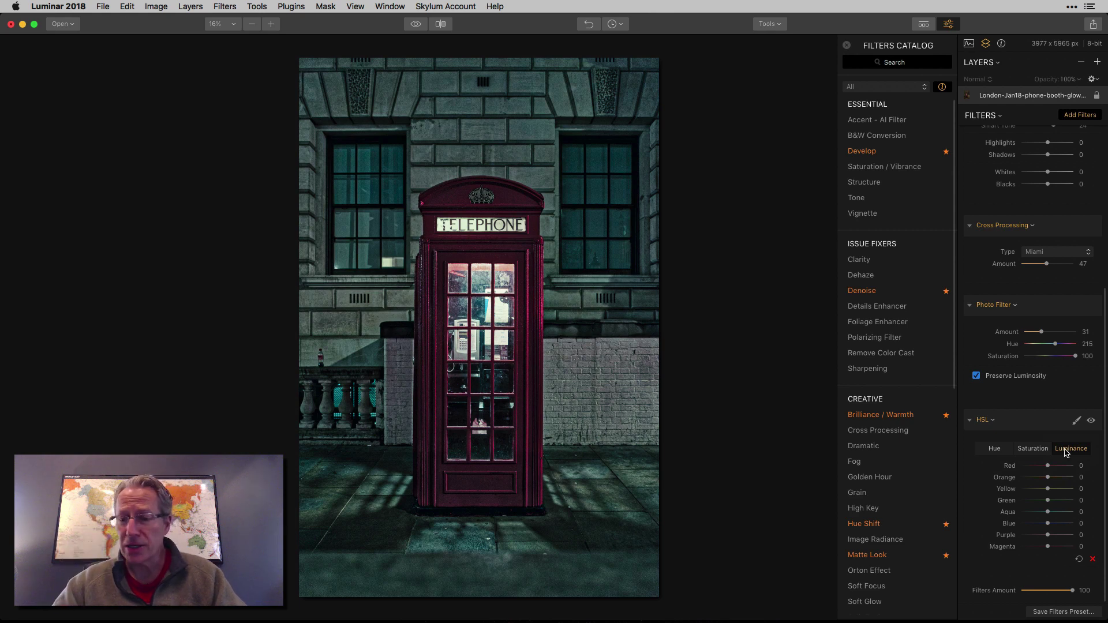
pyautogui.moveTo(1047, 466); pyautogui.dragTo(1071, 469)
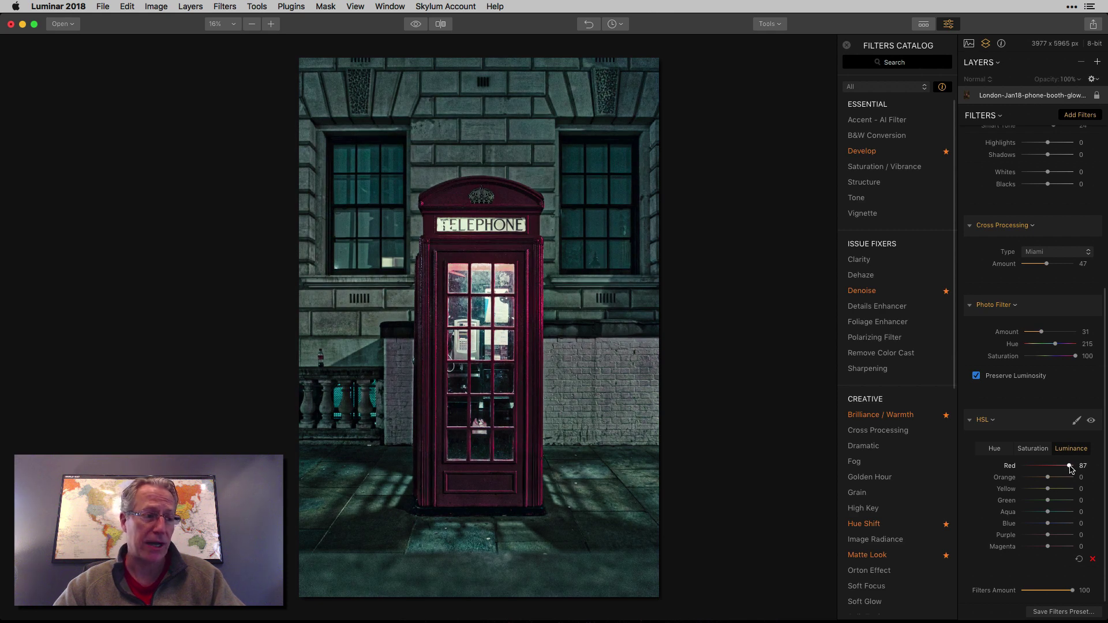
pyautogui.moveTo(1048, 546); pyautogui.dragTo(1071, 546)
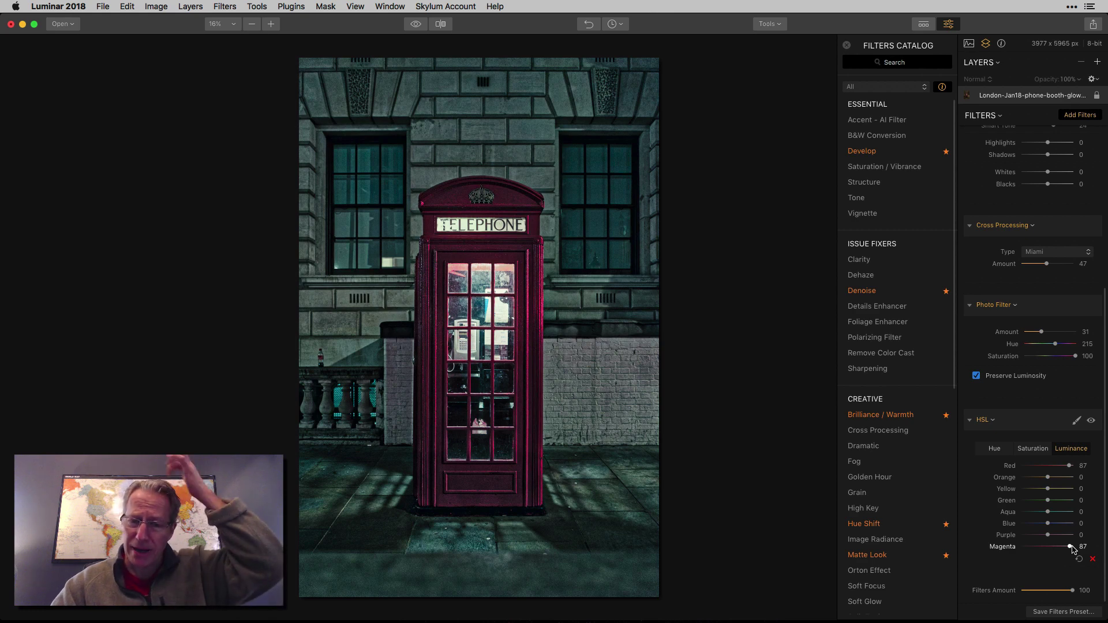
pyautogui.click(1091, 422)
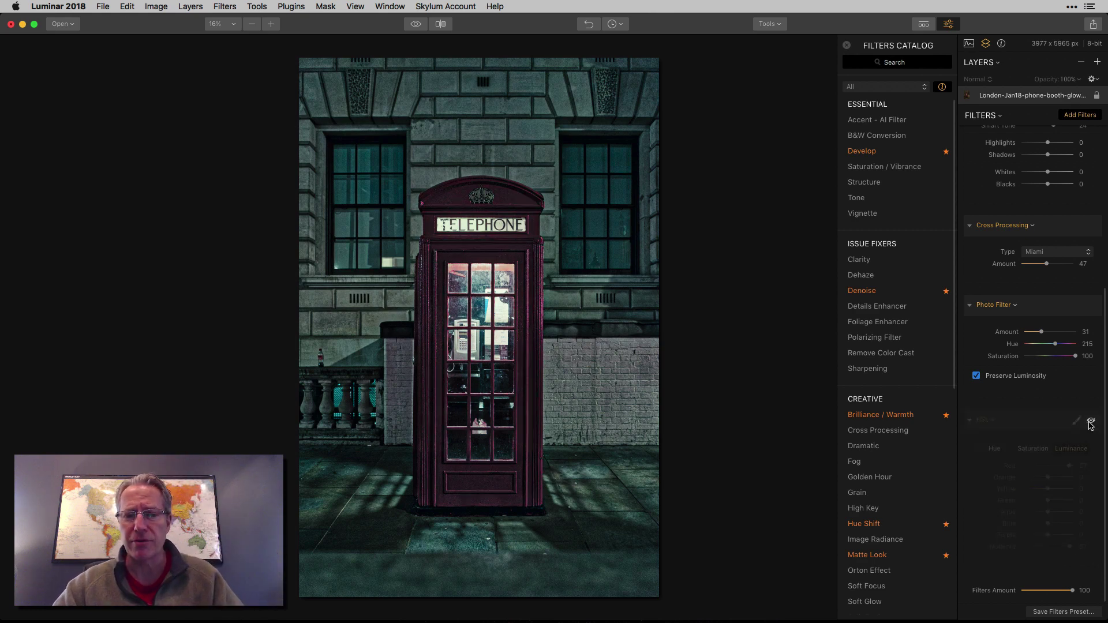
pyautogui.click(1091, 421)
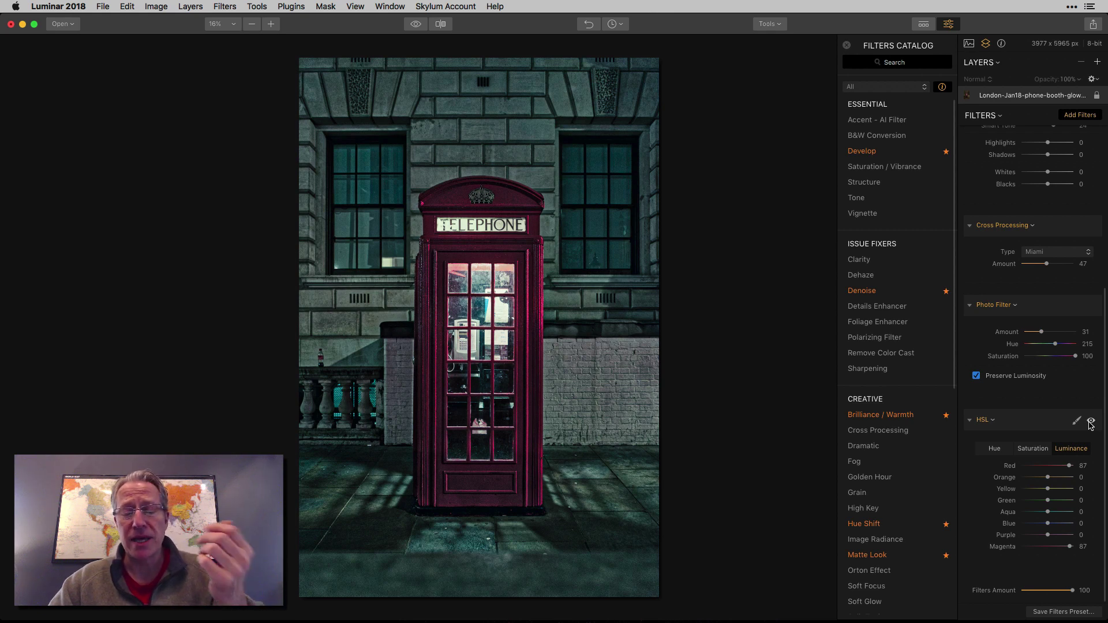
pyautogui.click(1090, 422)
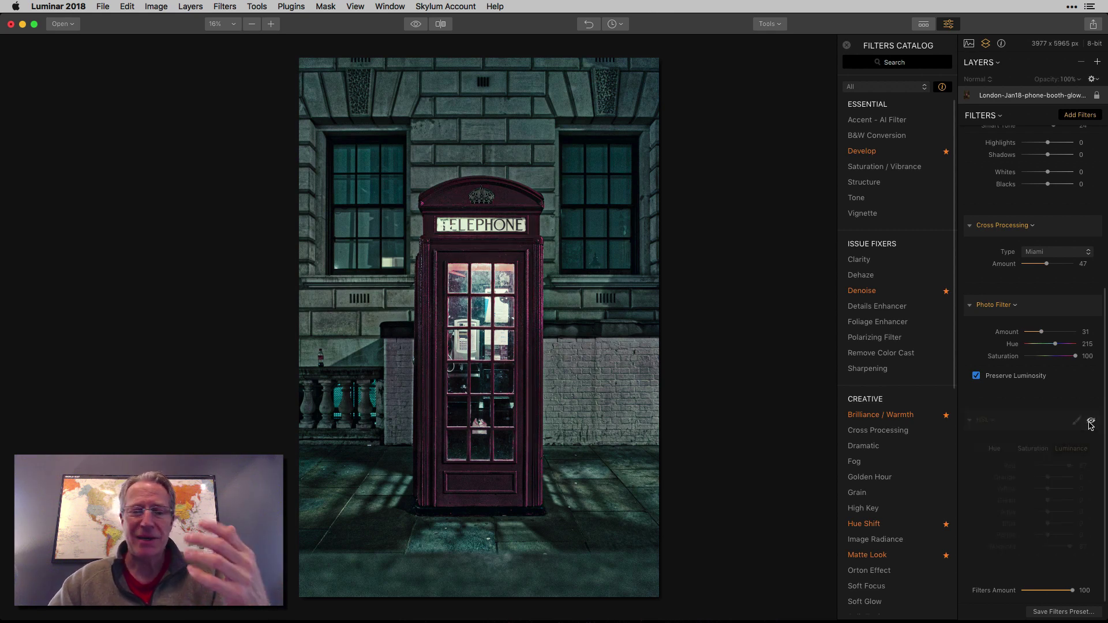
pyautogui.click(1090, 421)
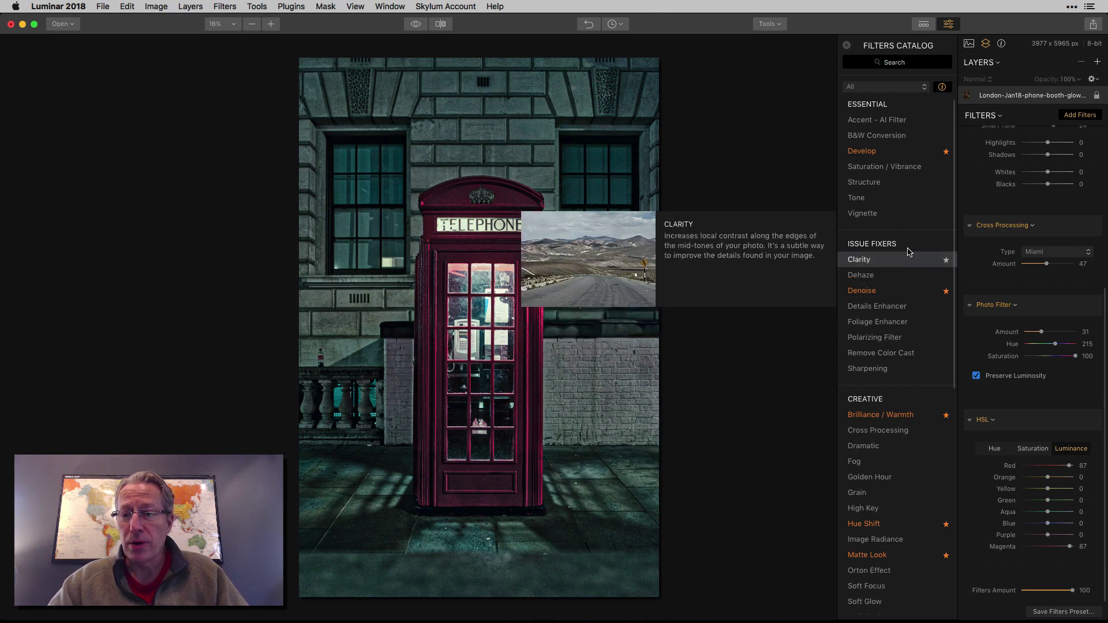
# Add the Sunrays filter from the Creative section and close the Filters Catalog
pyautogui.scroll(-10, 909, 252)
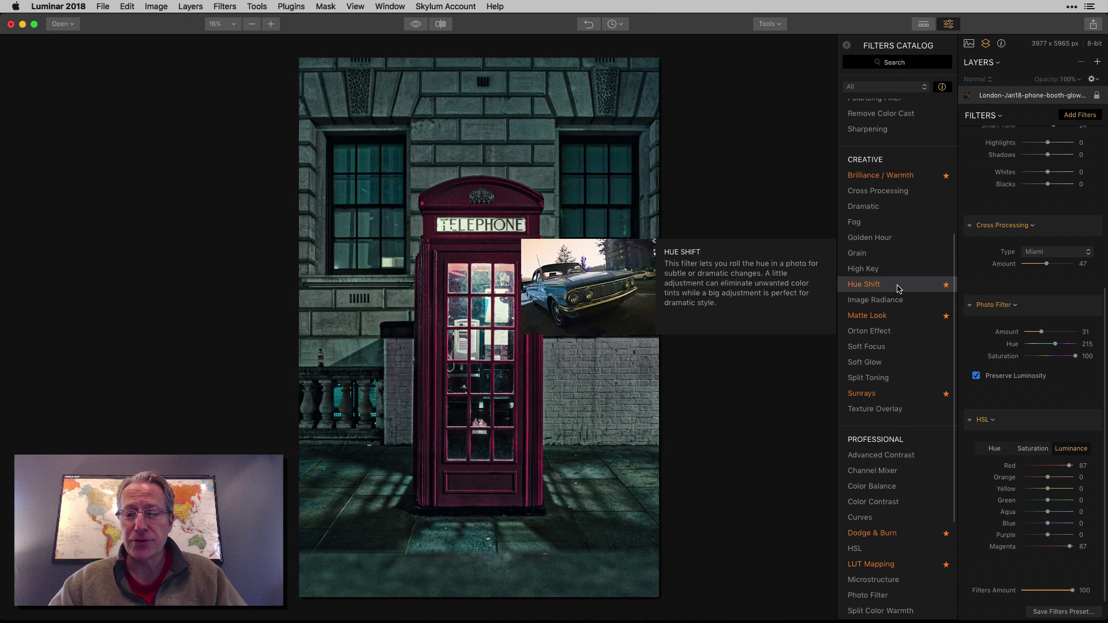
pyautogui.click(893, 248)
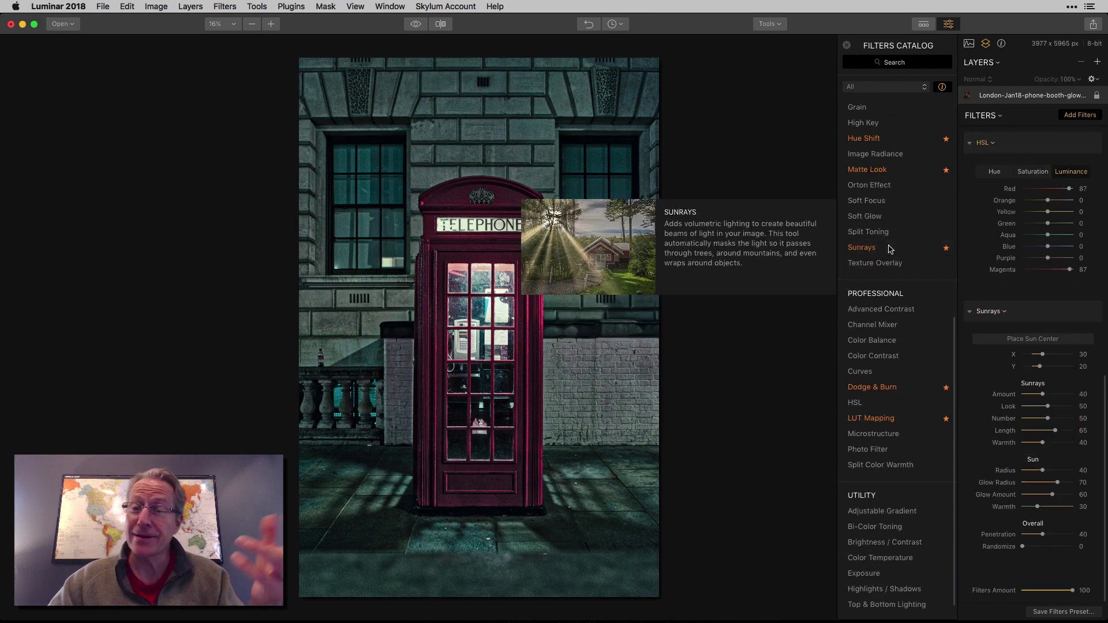
pyautogui.click(846, 45)
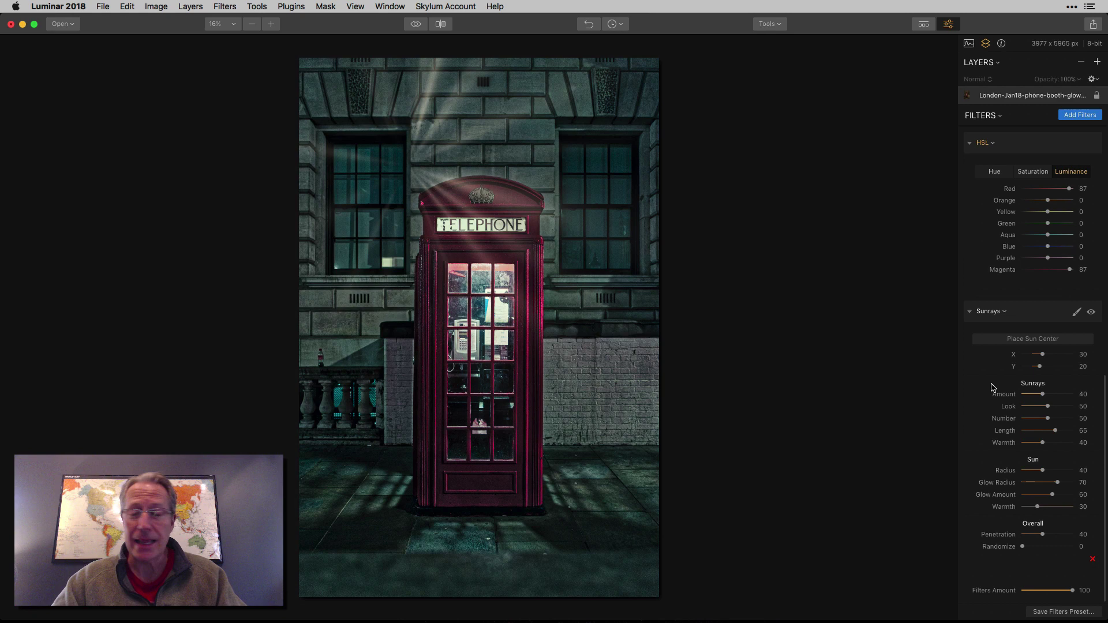
# Centre the sunrays at X 50, Y 36 with Amount 65, Look 47, Number 56, Length 60
pyautogui.moveTo(1042, 354); pyautogui.dragTo(1042, 367)
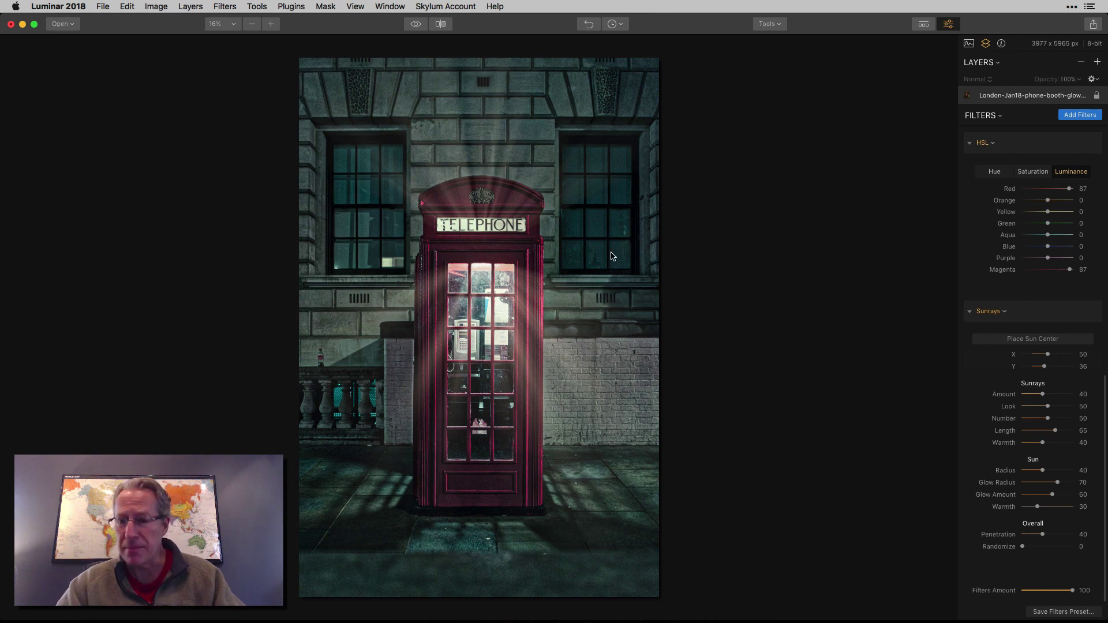
pyautogui.moveTo(1042, 394); pyautogui.dragTo(1056, 394)
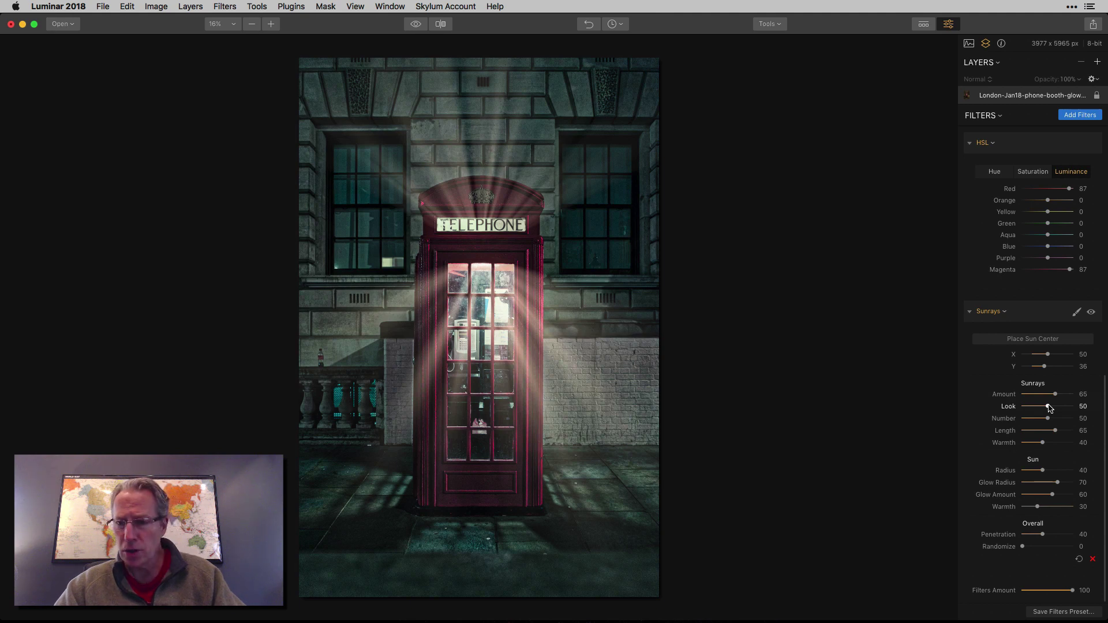
pyautogui.moveTo(1048, 406); pyautogui.dragTo(1047, 406)
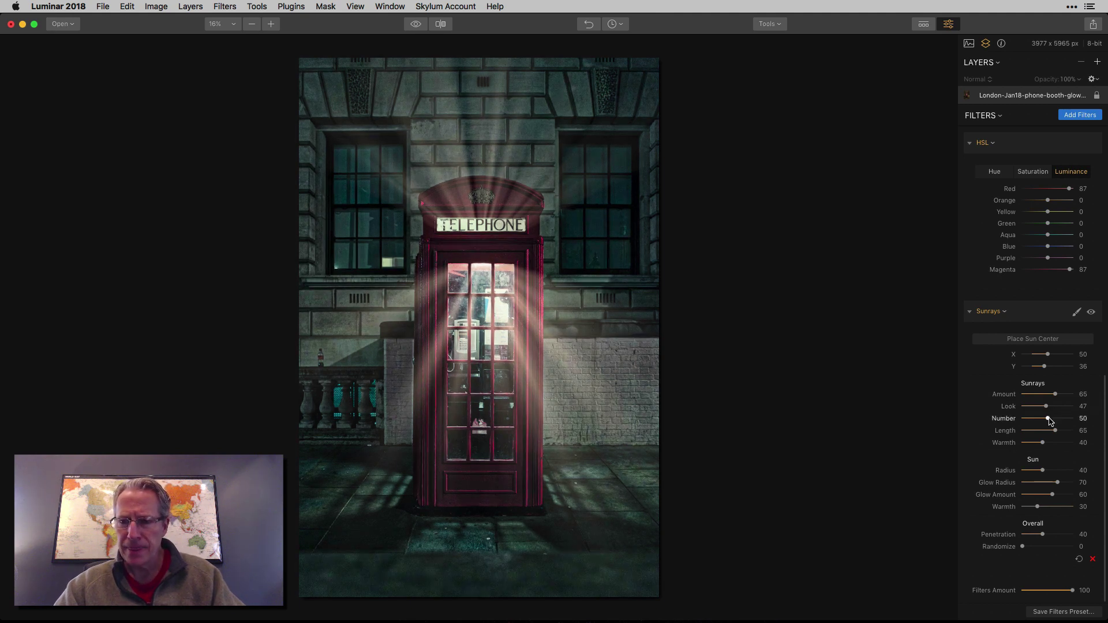
pyautogui.moveTo(1048, 419); pyautogui.dragTo(1051, 420)
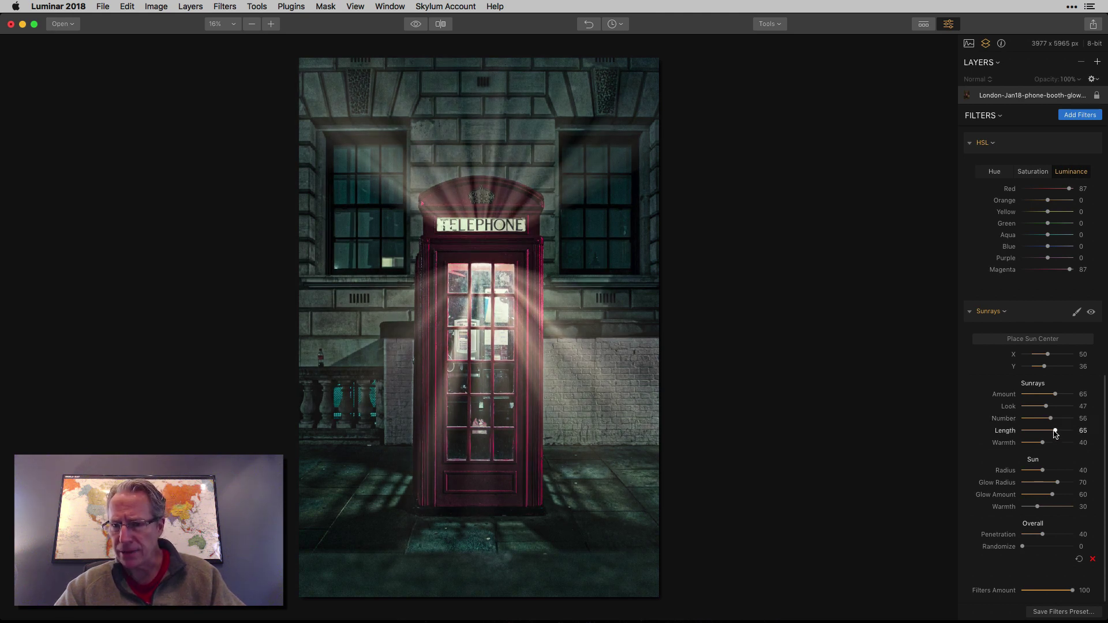
pyautogui.moveTo(1054, 431); pyautogui.dragTo(1052, 432)
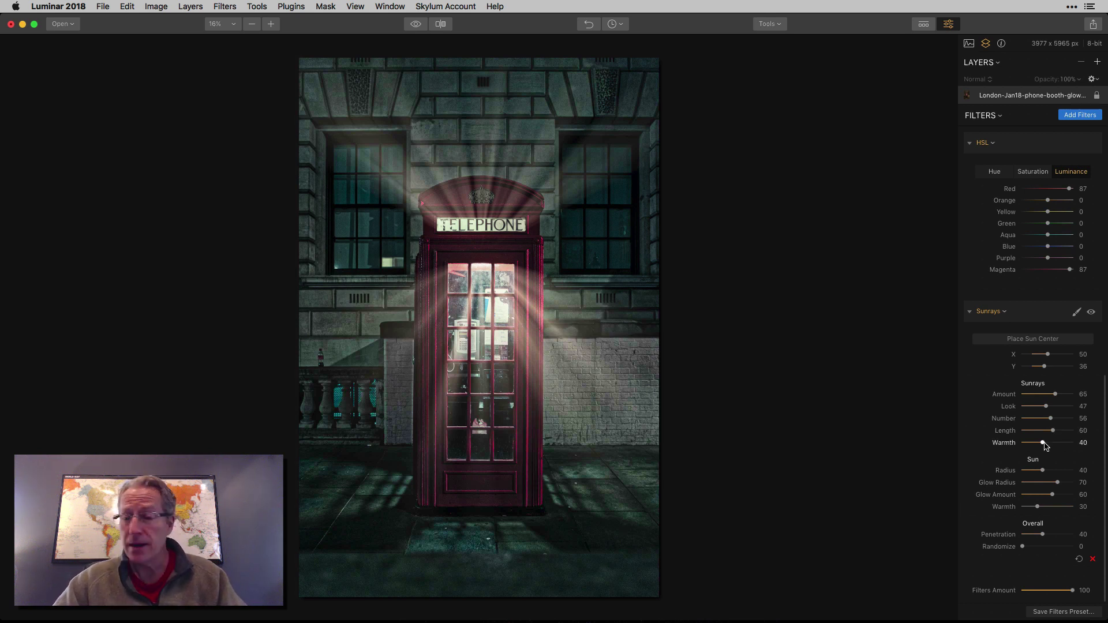
# Set Warmth 0, Sun Radius 34, Glow Radius 100, Glow Amount 53, Sun Warmth 5, Penetration 48, Randomize 33
pyautogui.moveTo(1044, 443); pyautogui.dragTo(946, 444)
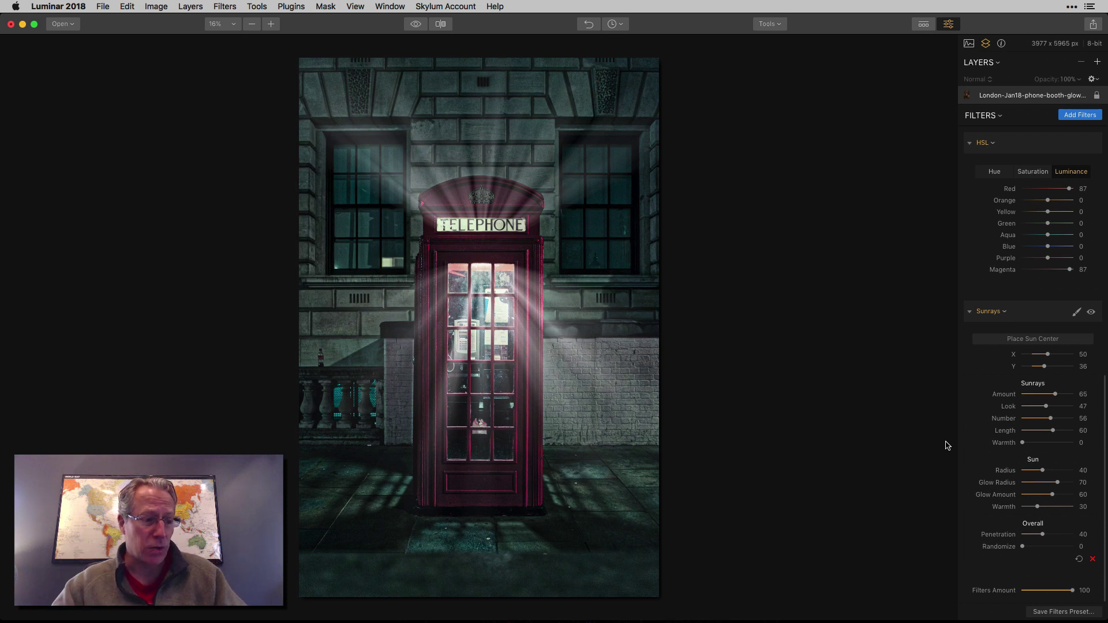
pyautogui.moveTo(1042, 470); pyautogui.dragTo(1040, 474)
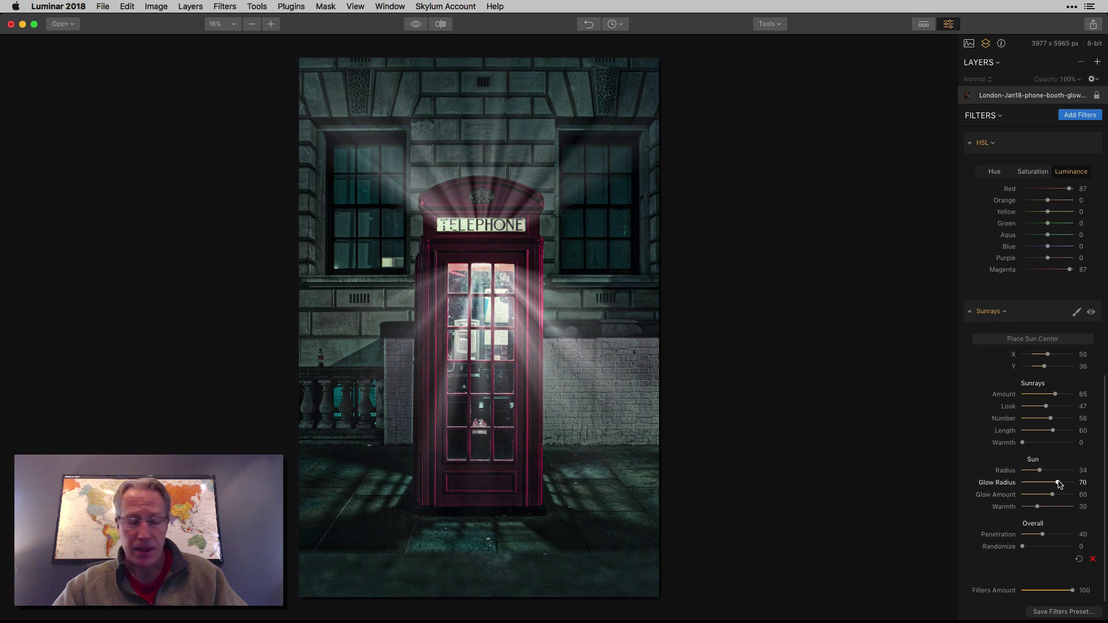
pyautogui.moveTo(1058, 482); pyautogui.dragTo(1080, 482)
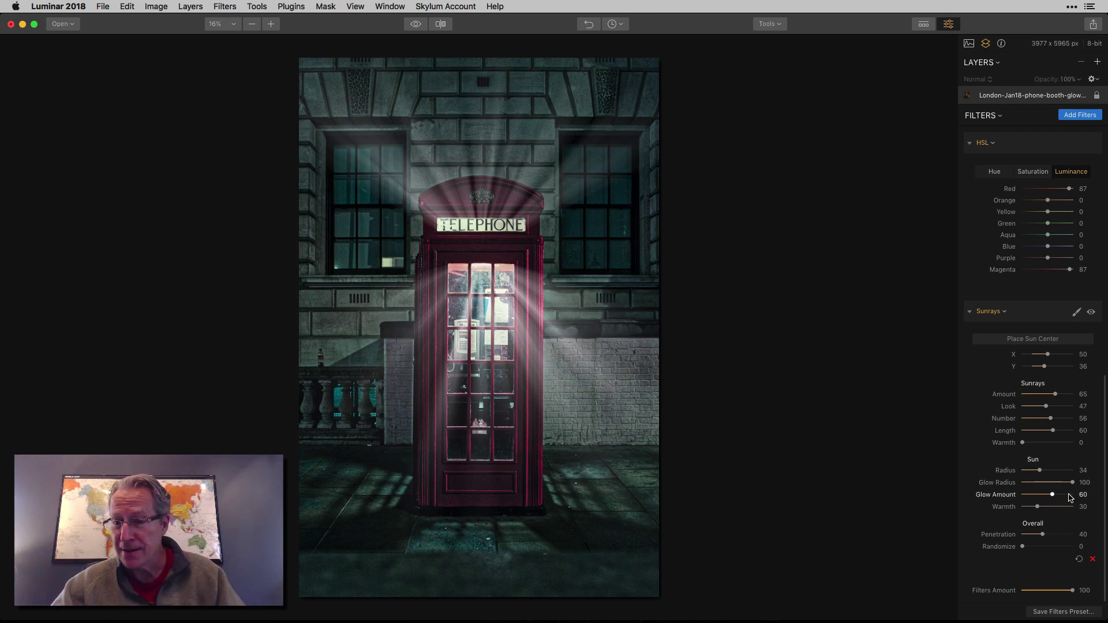
pyautogui.moveTo(1052, 494); pyautogui.dragTo(1051, 498)
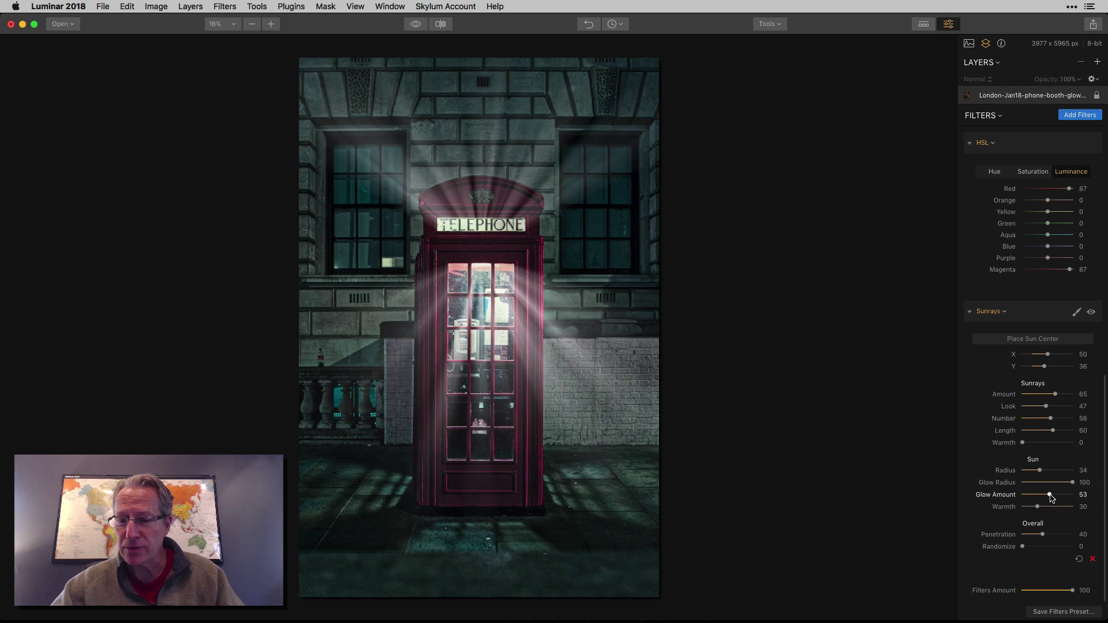
pyautogui.click(1036, 507)
pyautogui.moveTo(1037, 508); pyautogui.dragTo(1025, 508)
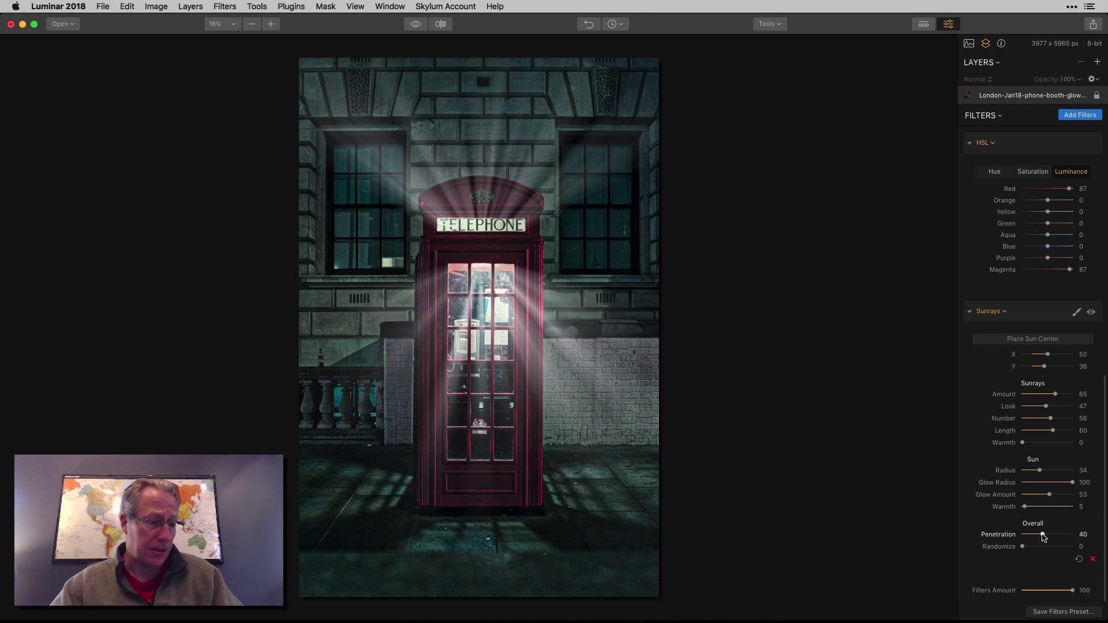
pyautogui.moveTo(1042, 533)
pyautogui.mouseDown()
pyautogui.moveTo(1025, 548)
pyautogui.moveTo(1039, 549)
pyautogui.mouseUp()
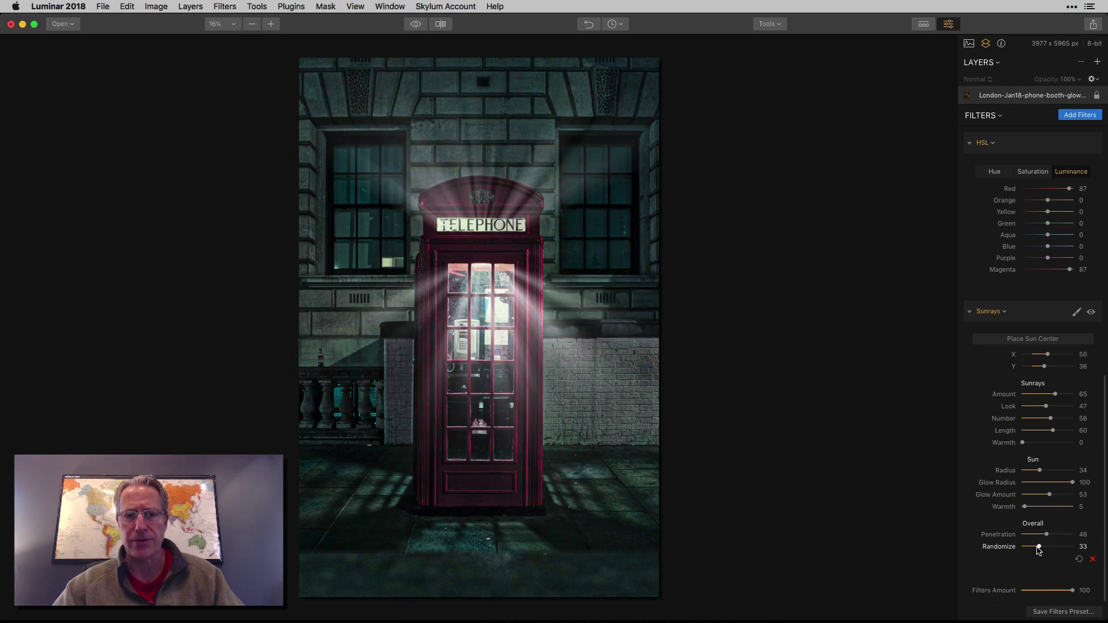
# Brush-erase the sunrays from the top of the photo, checking coverage with the mask overlay
pyautogui.click(1076, 312)
pyautogui.click(1033, 326)
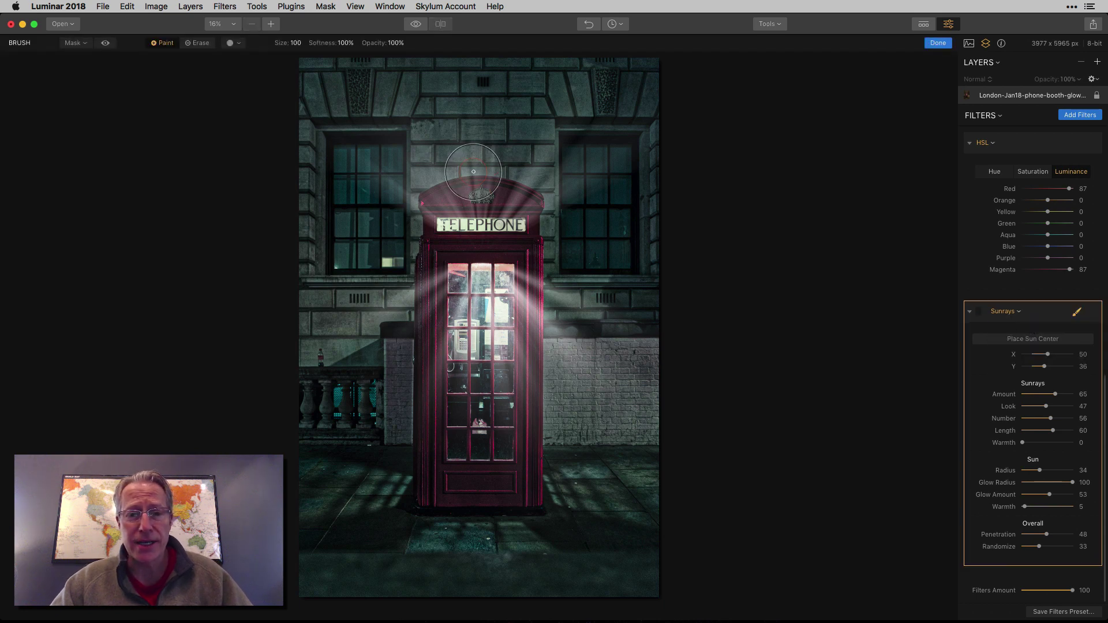
pyautogui.click(198, 43)
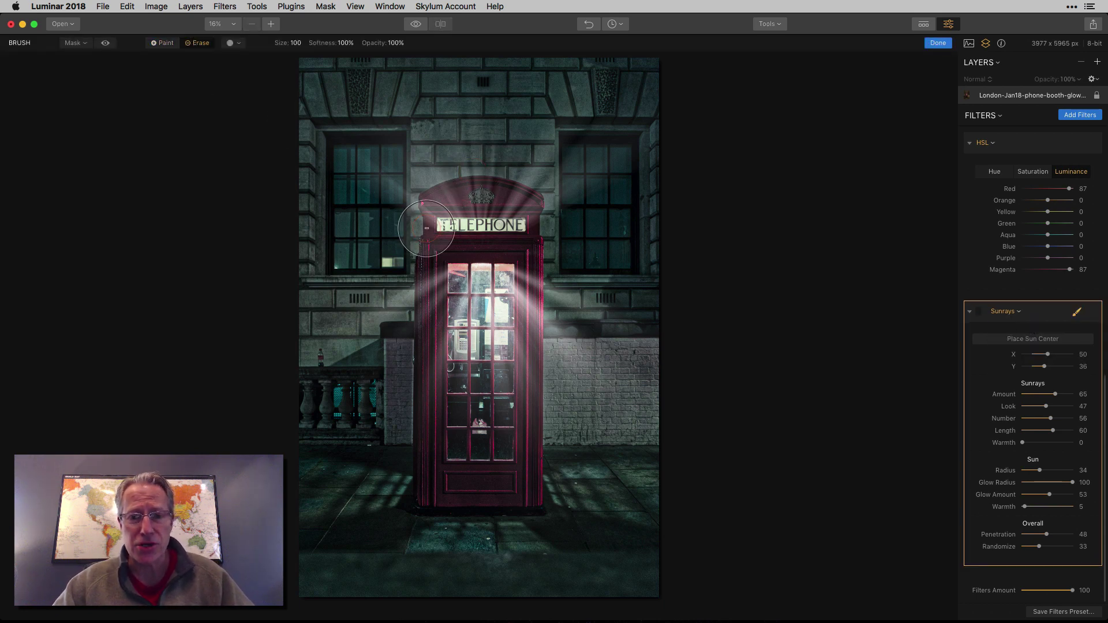
pyautogui.moveTo(427, 227)
pyautogui.mouseDown()
pyautogui.moveTo(543, 218)
pyautogui.moveTo(405, 193)
pyautogui.moveTo(621, 184)
pyautogui.moveTo(490, 184)
pyautogui.moveTo(596, 149)
pyautogui.moveTo(663, 149)
pyautogui.mouseUp()
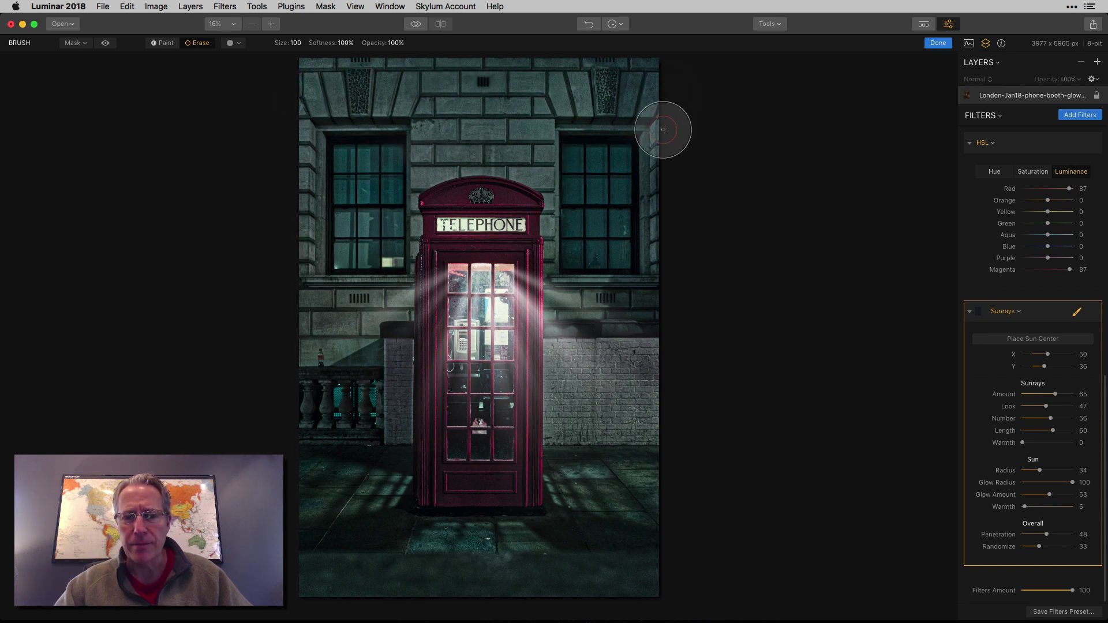
pyautogui.click(105, 42)
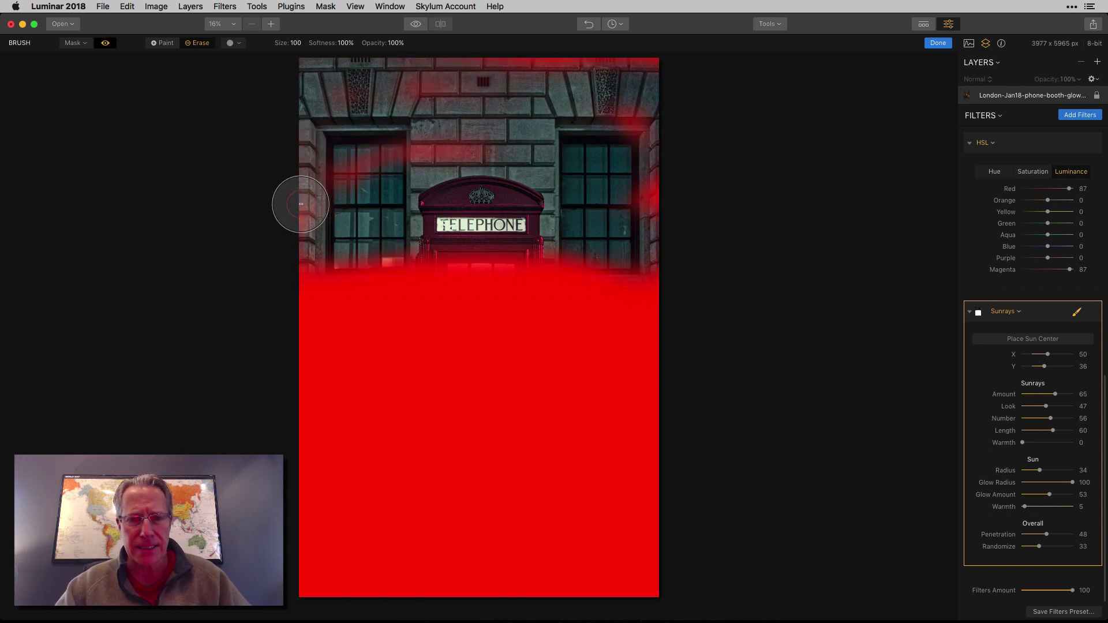
pyautogui.moveTo(300, 203)
pyautogui.mouseDown()
pyautogui.moveTo(414, 160)
pyautogui.moveTo(334, 79)
pyautogui.moveTo(534, 59)
pyautogui.moveTo(375, 85)
pyautogui.moveTo(515, 93)
pyautogui.moveTo(667, 73)
pyautogui.moveTo(534, 62)
pyautogui.moveTo(651, 119)
pyautogui.moveTo(628, 178)
pyautogui.moveTo(658, 213)
pyautogui.moveTo(563, 119)
pyautogui.mouseUp()
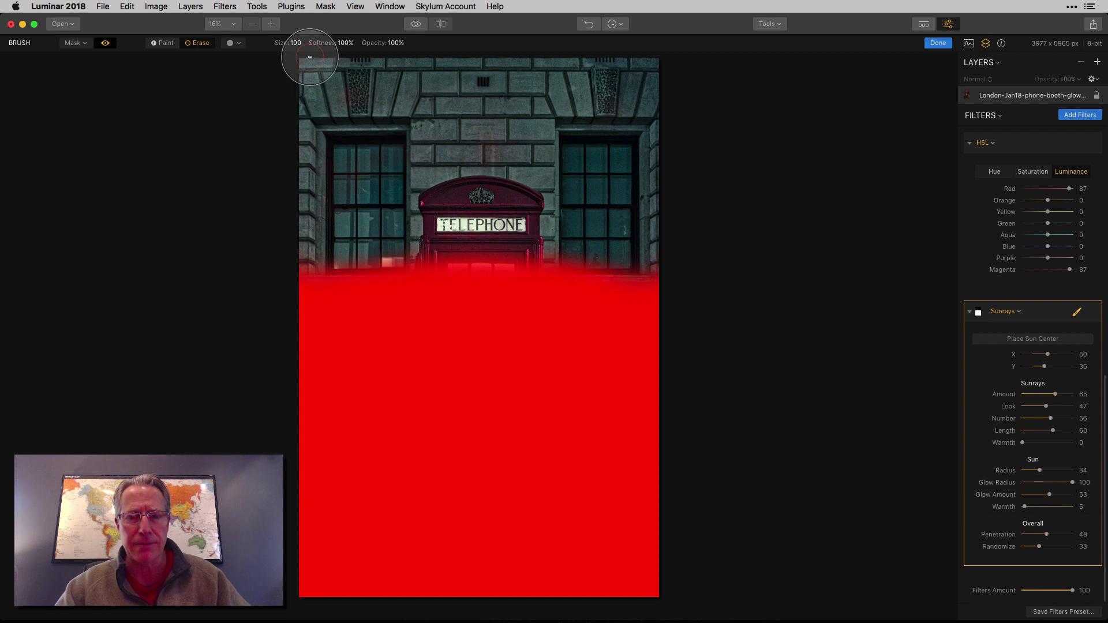
pyautogui.click(102, 44)
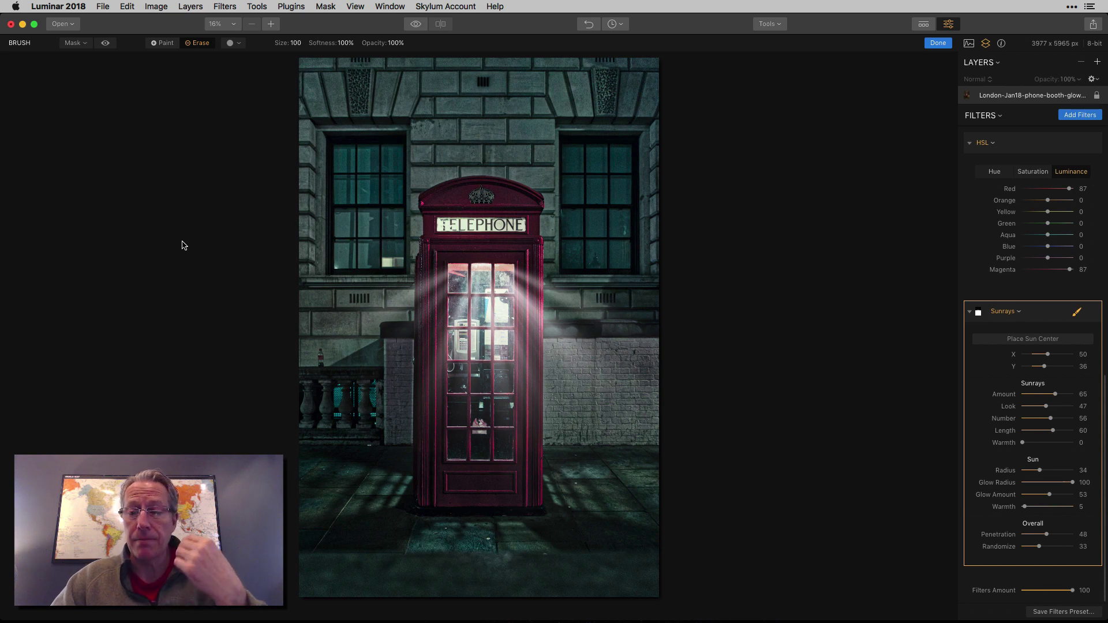
pyautogui.click(941, 44)
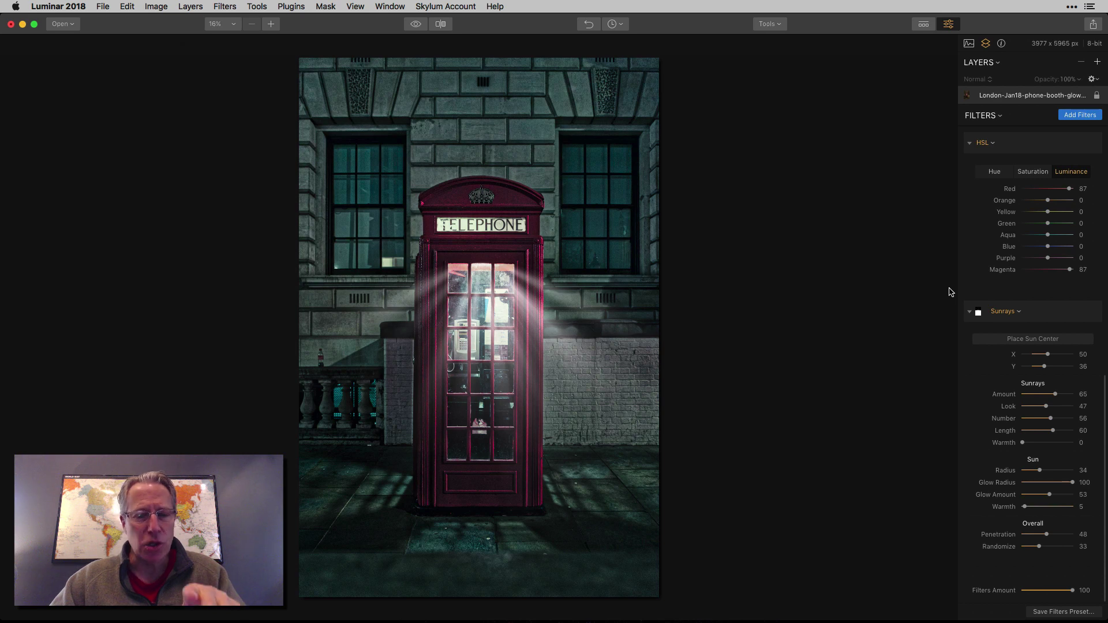
# Add a new adjustment layer and give it a Tone filter
pyautogui.click(1097, 62)
pyautogui.click(1045, 75)
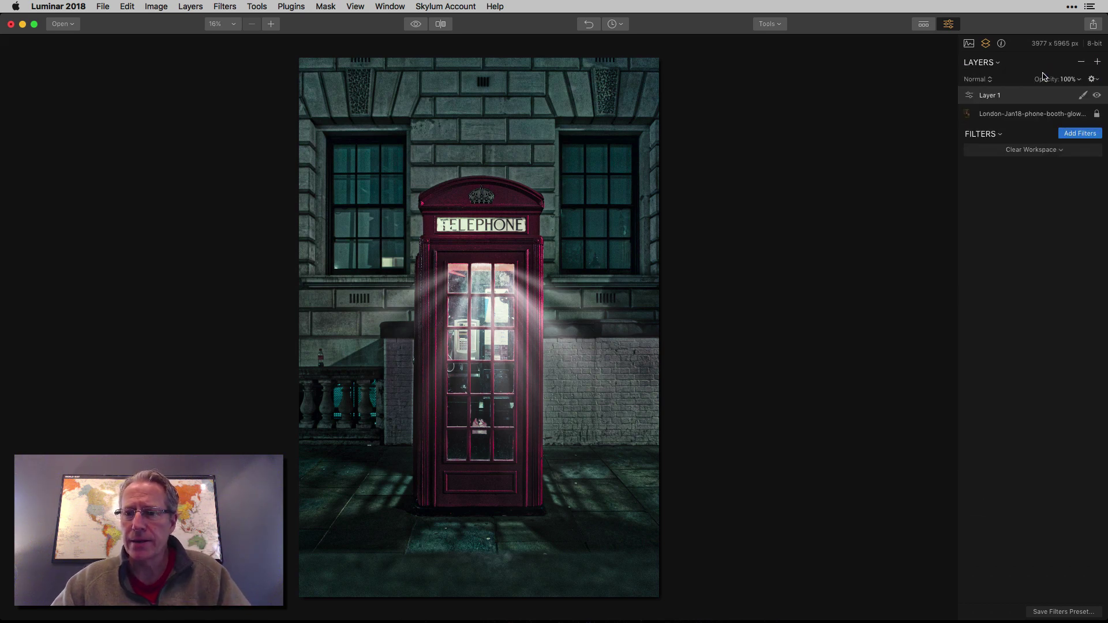
pyautogui.click(1075, 135)
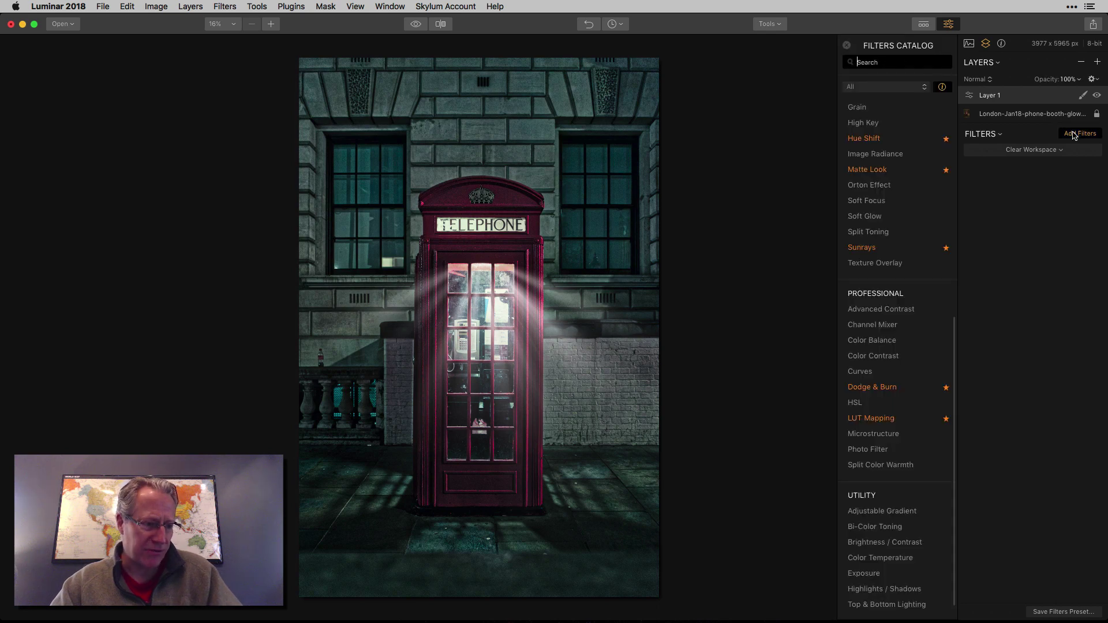
pyautogui.scroll(10, 854, 174)
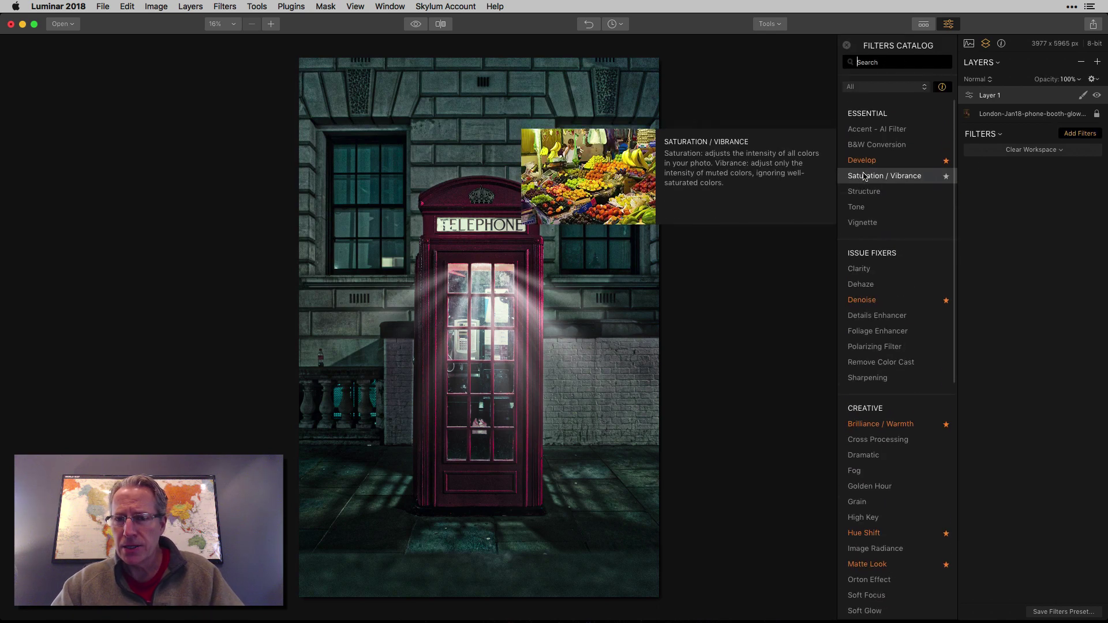
pyautogui.click(864, 198)
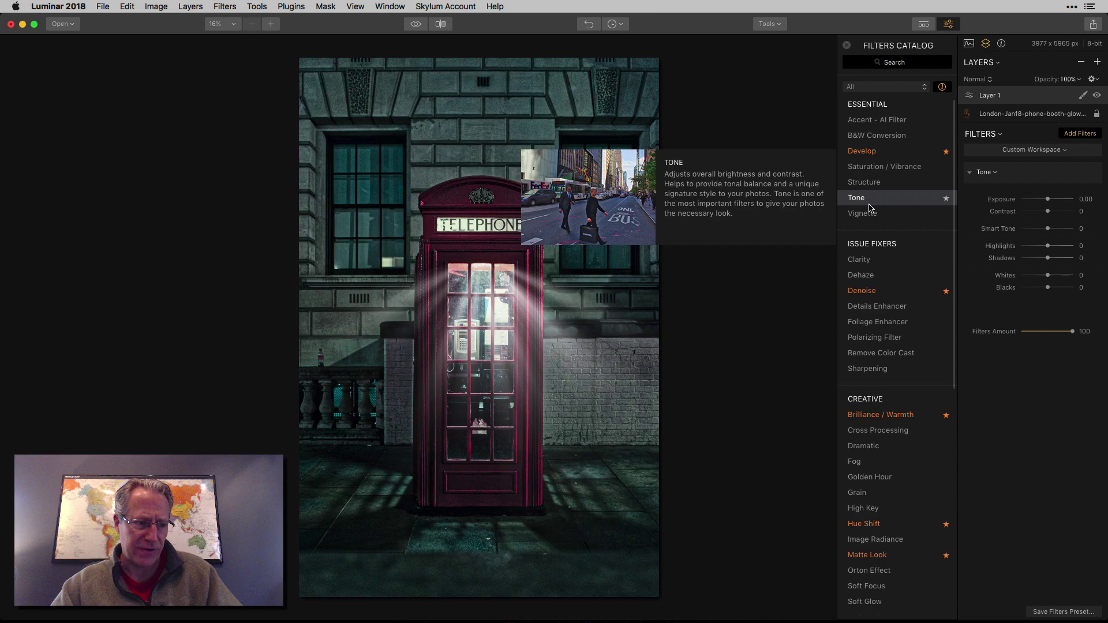
# Add Vignette, Color Temperature and HSL filters to the layer
pyautogui.scroll(-6, 873, 216)
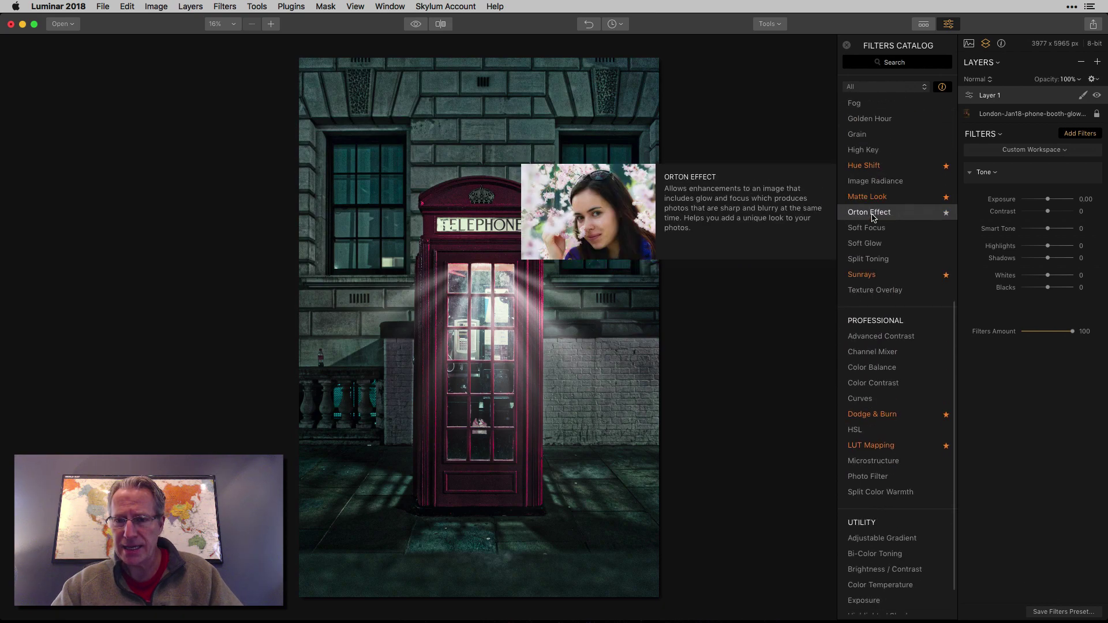
pyautogui.scroll(6, 872, 217)
pyautogui.click(862, 214)
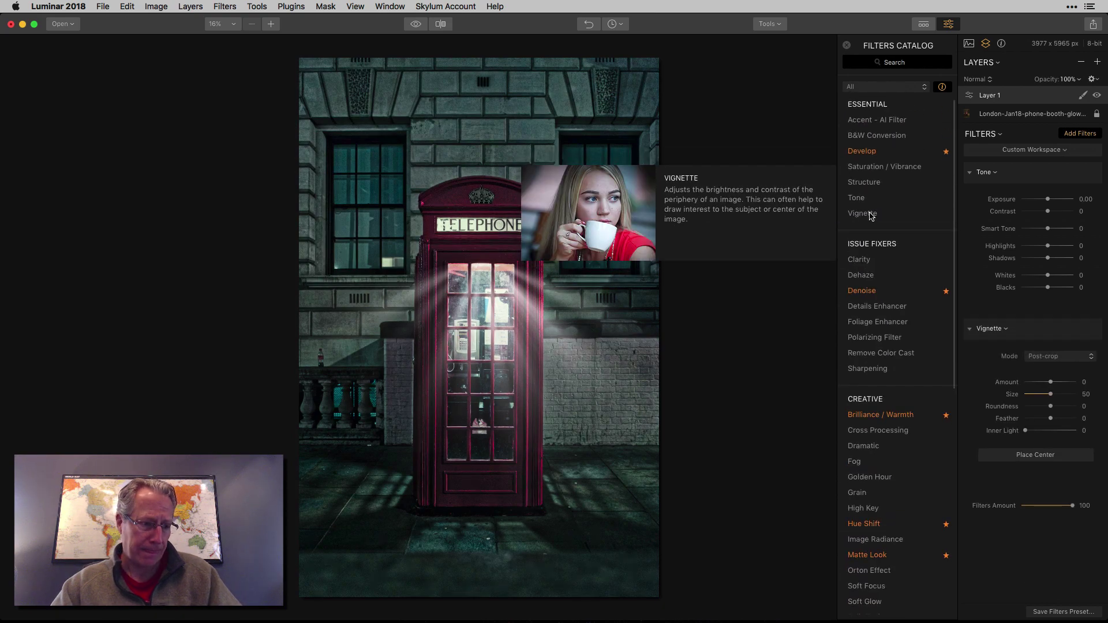
pyautogui.scroll(-10, 871, 215)
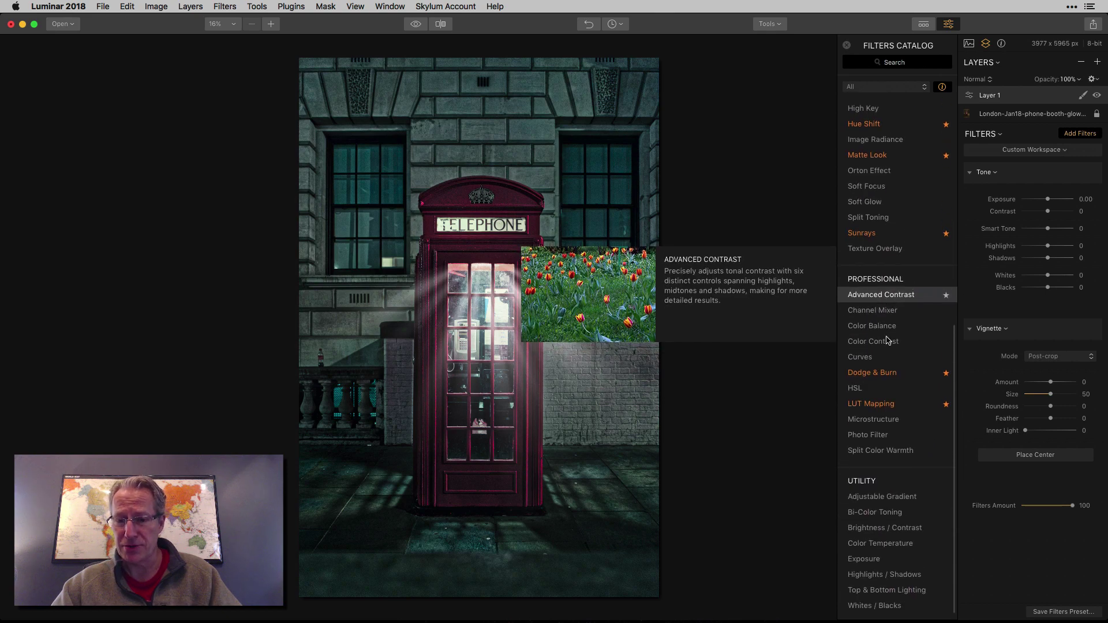
pyautogui.click(888, 544)
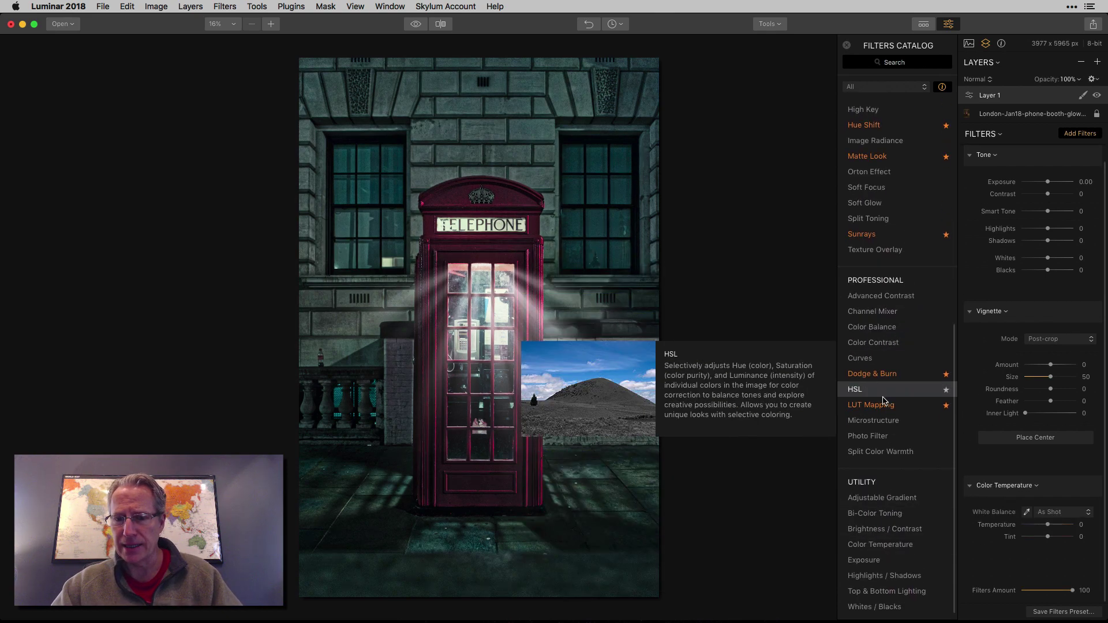
pyautogui.click(855, 389)
# Set Tone to Exposure 0.16, Contrast 64, Smart Tone -5, Highlights -40, Whites -66, comparing before/after
pyautogui.click(847, 45)
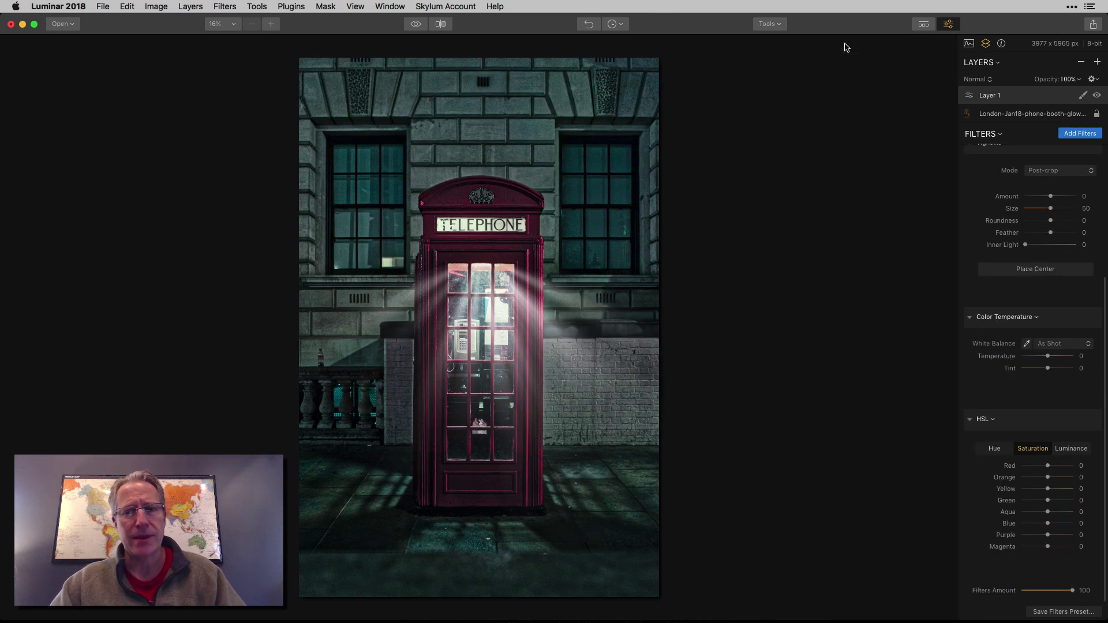
pyautogui.scroll(5, 1060, 219)
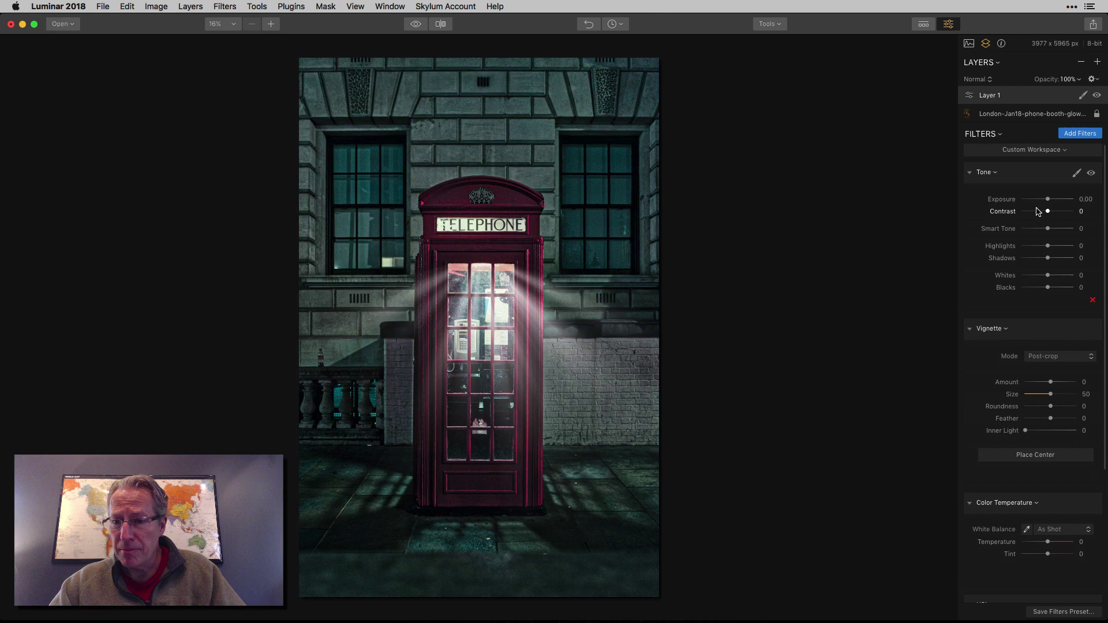
pyautogui.moveTo(1048, 202); pyautogui.dragTo(1065, 212)
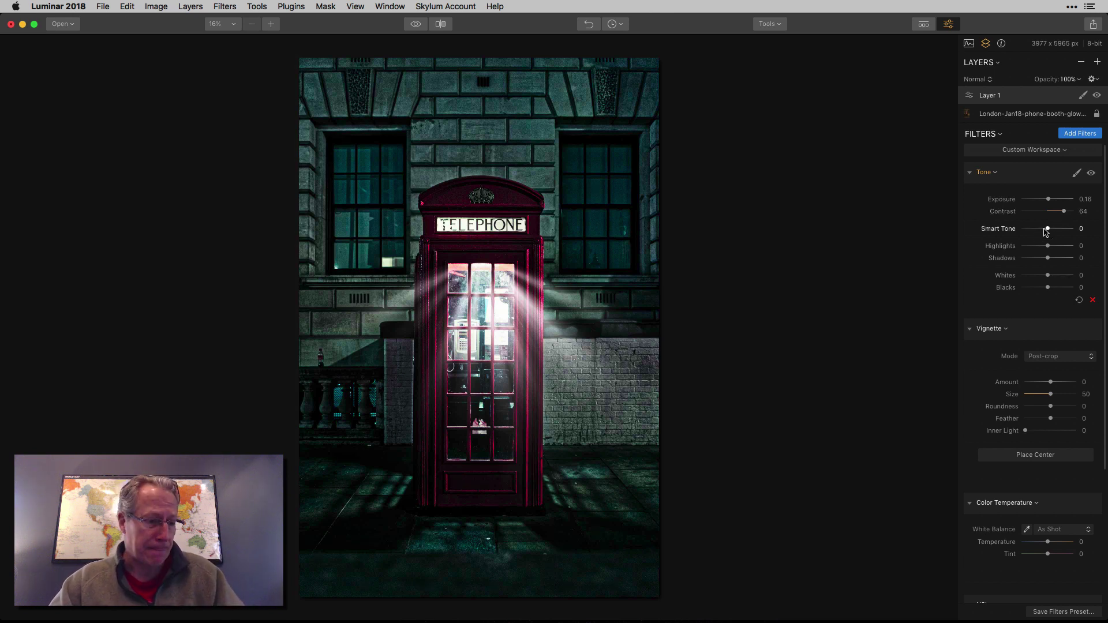
pyautogui.moveTo(1045, 231); pyautogui.dragTo(1032, 279)
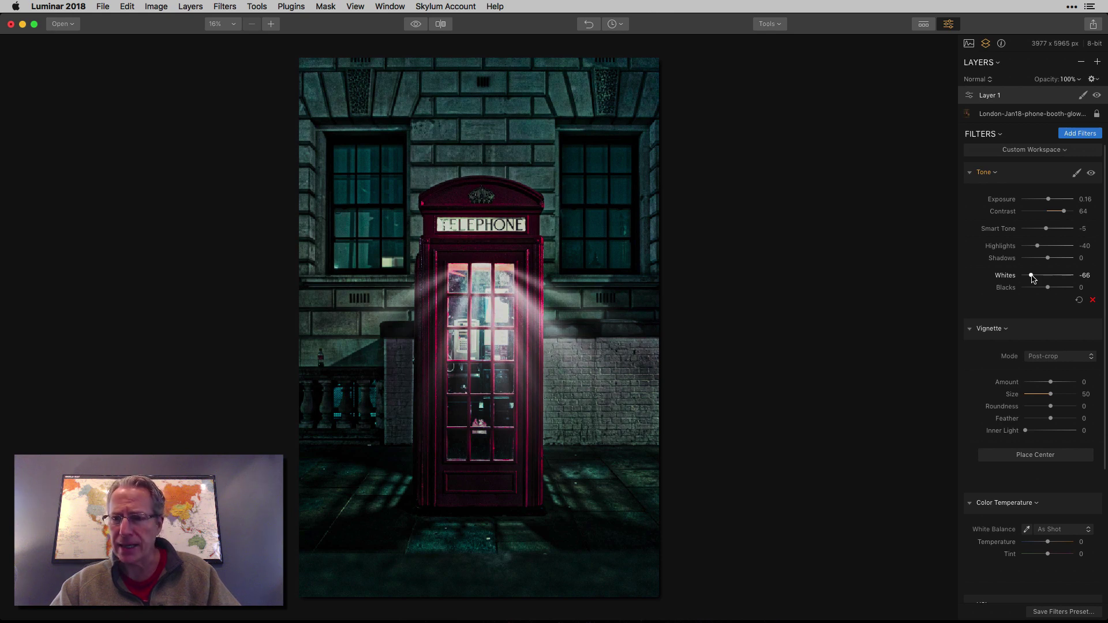
pyautogui.click(1091, 174)
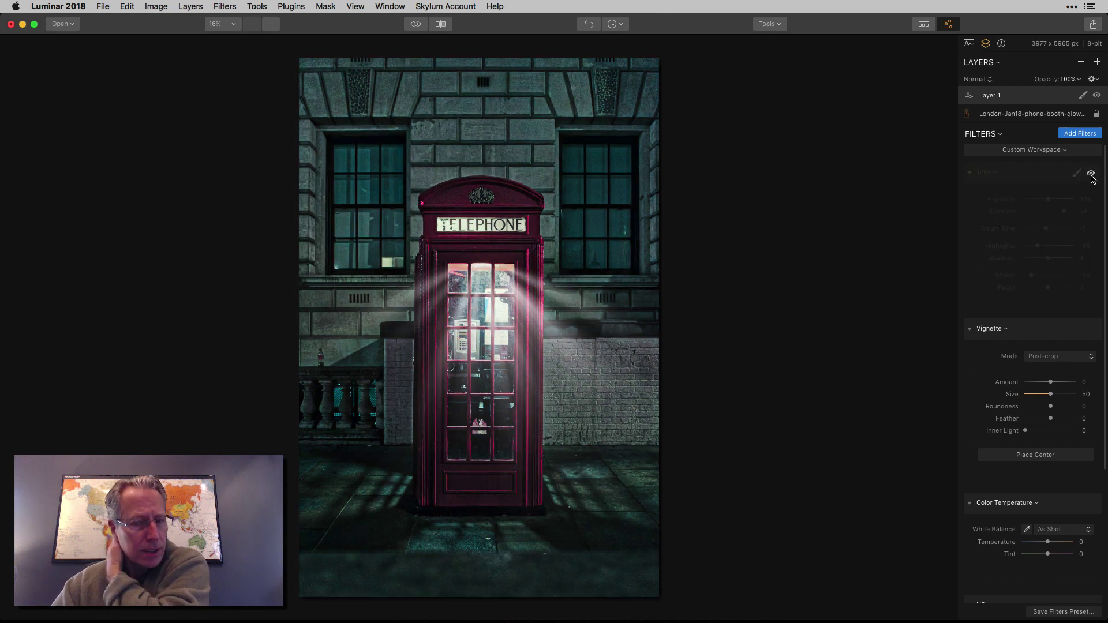
pyautogui.click(1091, 174)
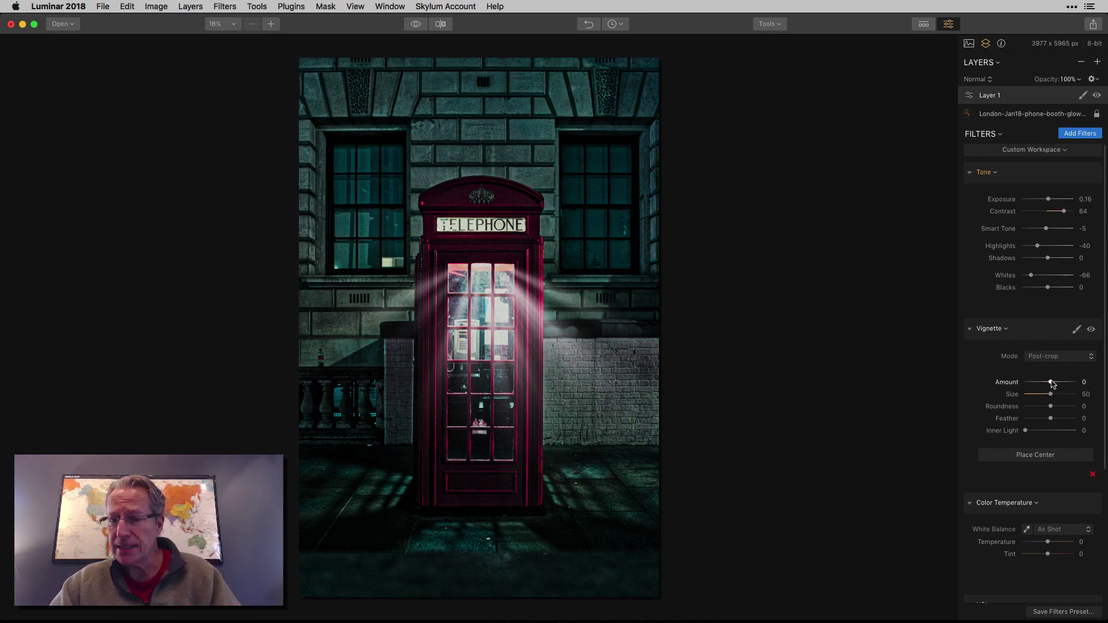
# Set Vignette Amount to -73 and Inner Light to 15, toggling it off and on to compare
pyautogui.moveTo(1050, 382); pyautogui.dragTo(1032, 383)
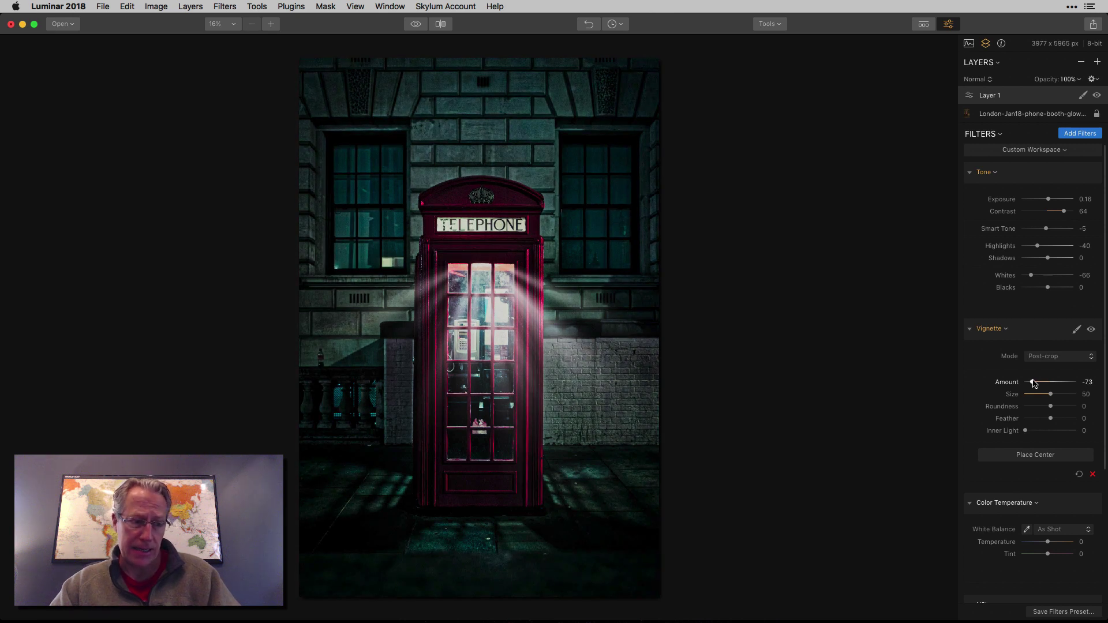
pyautogui.moveTo(1025, 430); pyautogui.dragTo(1033, 432)
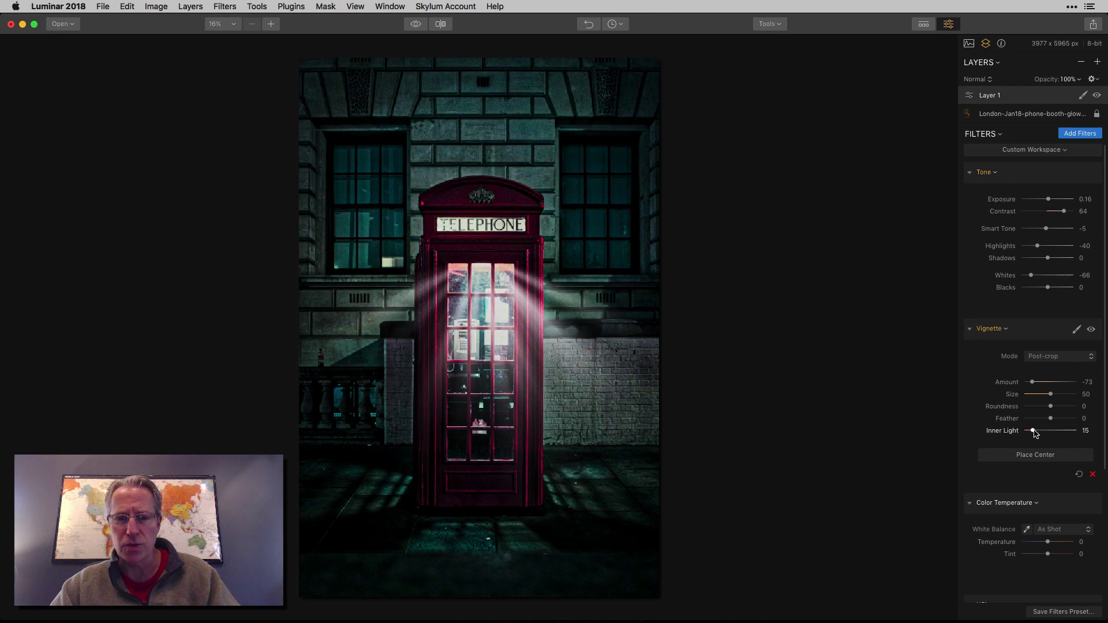
pyautogui.click(1091, 332)
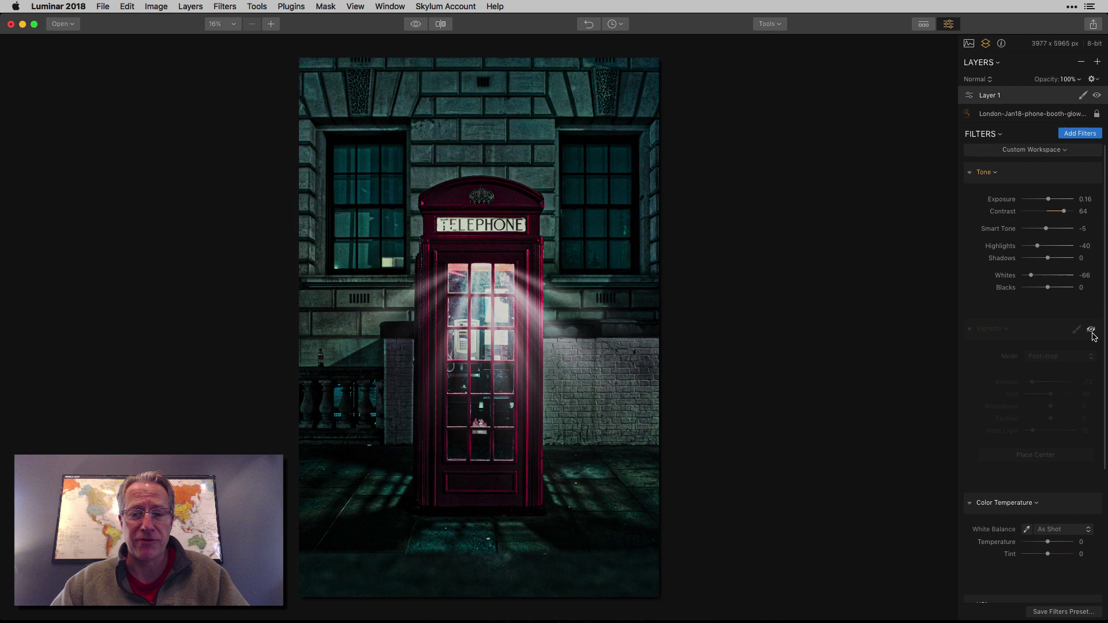
pyautogui.click(1091, 332)
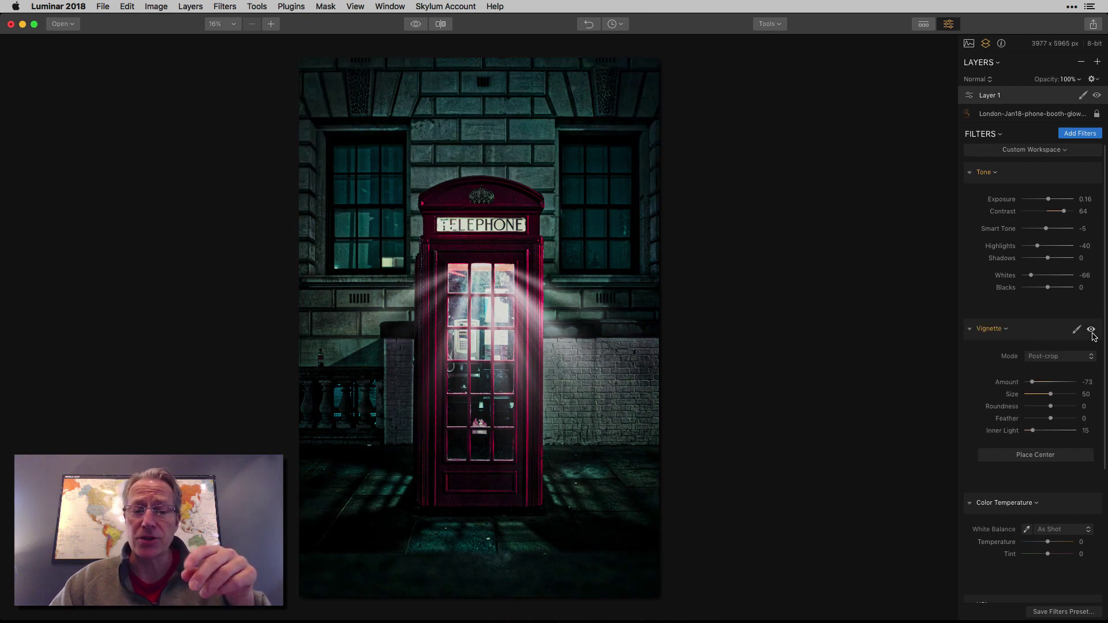
pyautogui.scroll(-6, 1032, 488)
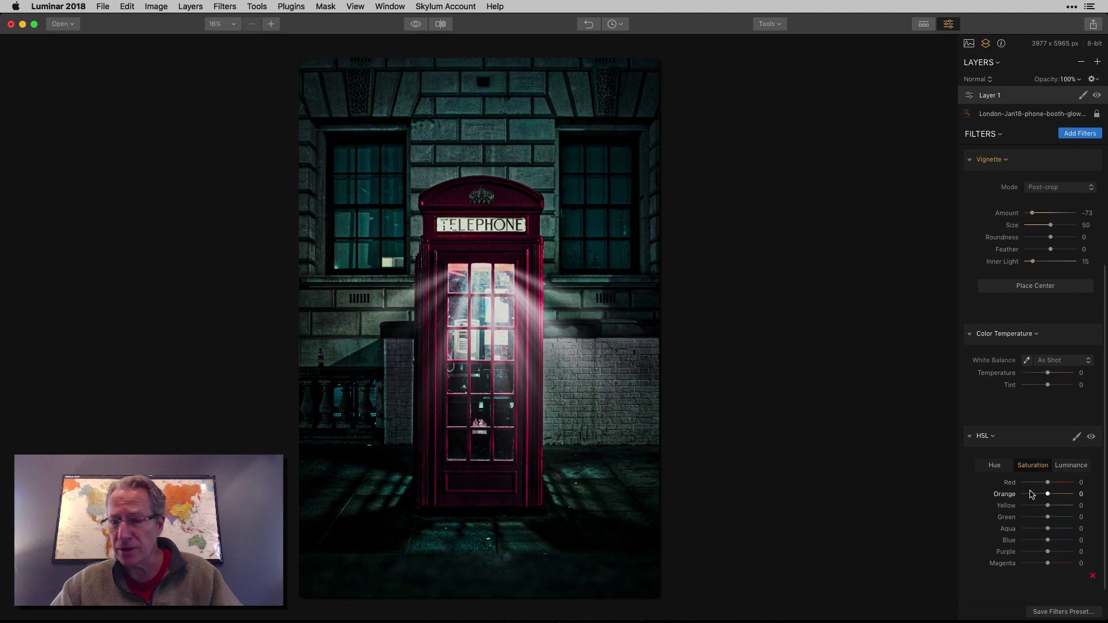
# Set Temperature to -27 and HSL Blue saturation -30, luminance -13, then disable HSL to compare
pyautogui.moveTo(1047, 374); pyautogui.dragTo(1041, 374)
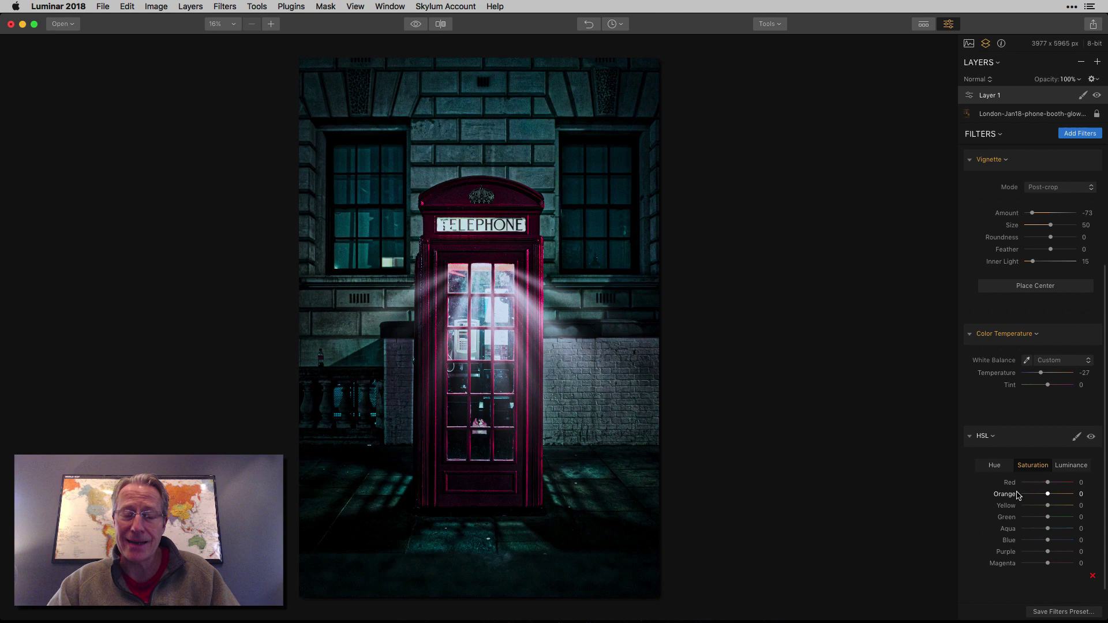
pyautogui.scroll(-1, 1018, 495)
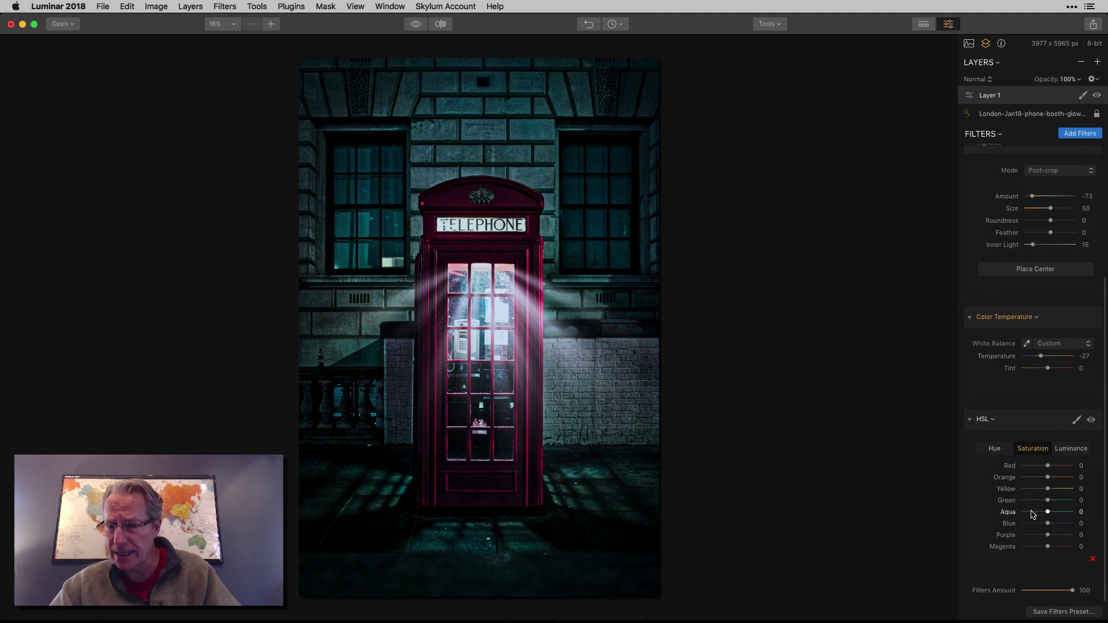
pyautogui.moveTo(1049, 523); pyautogui.dragTo(1039, 524)
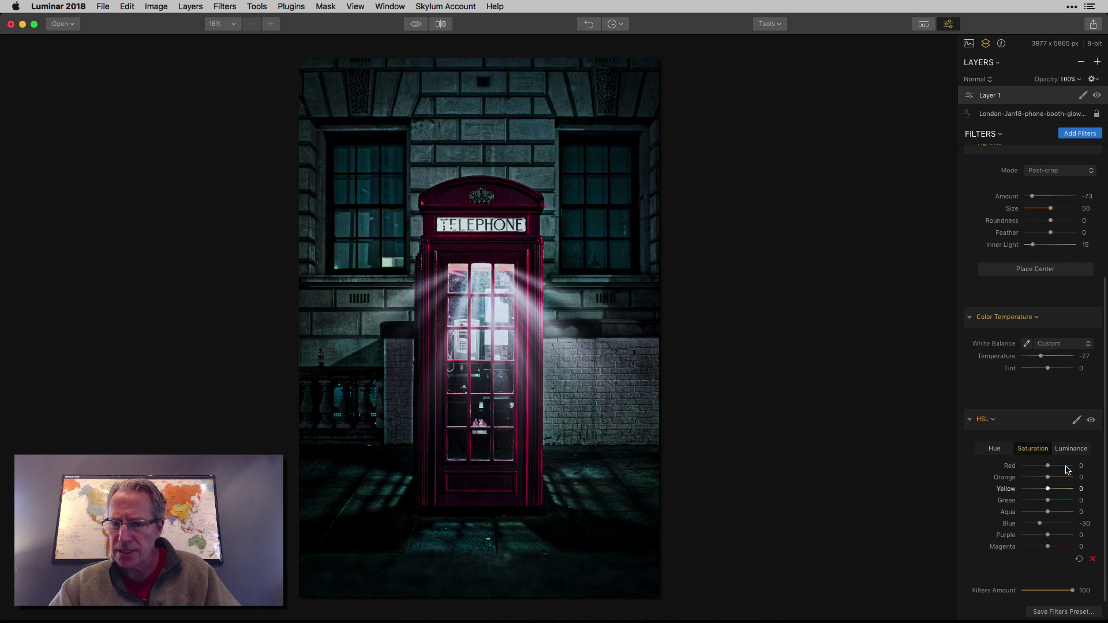
pyautogui.click(1071, 450)
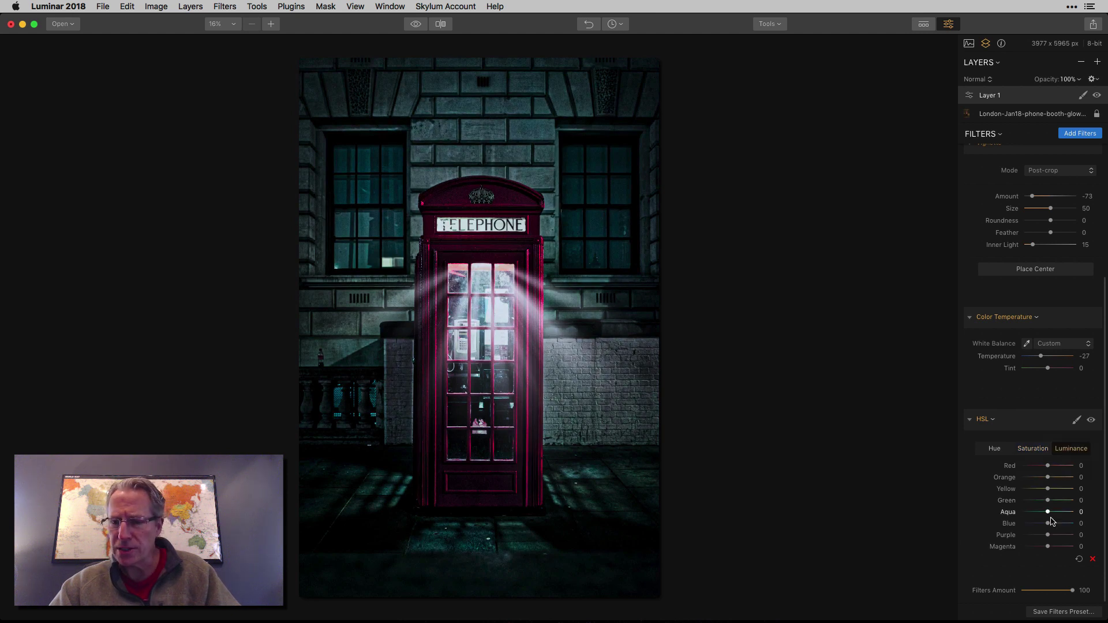
pyautogui.moveTo(1049, 525); pyautogui.dragTo(1045, 528)
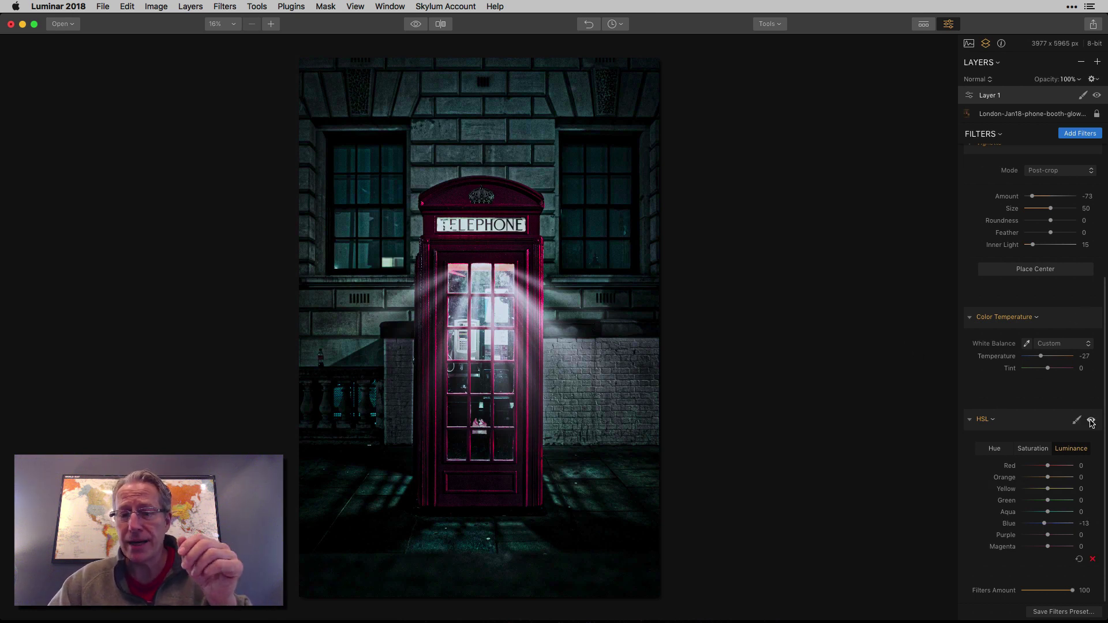
pyautogui.click(1090, 420)
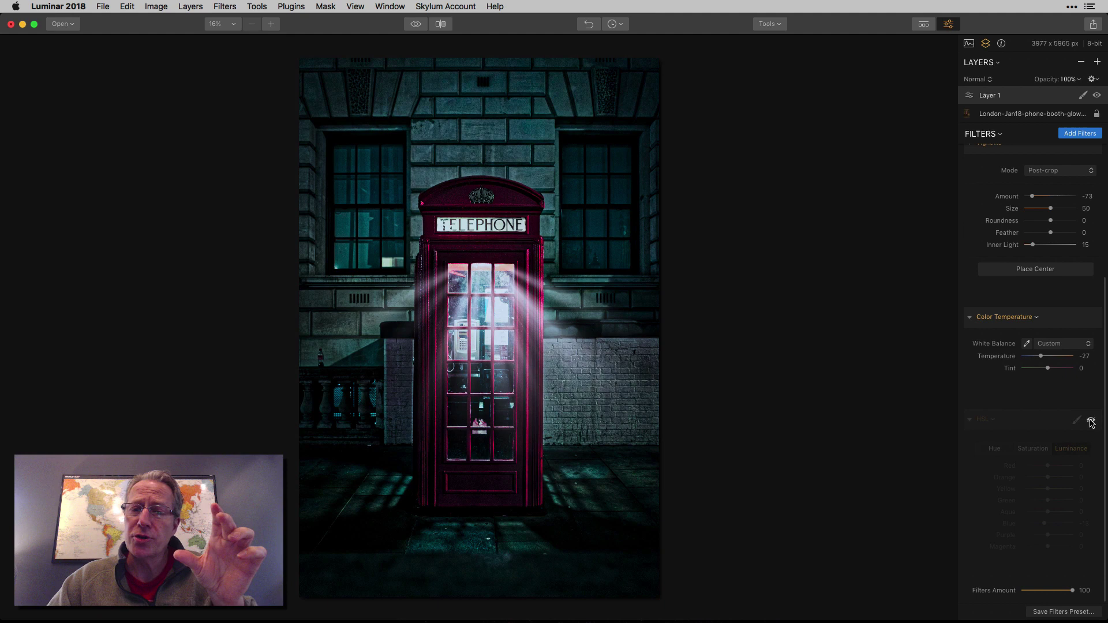
# Re-enable the HSL adjustment and switch to the unedited original phone box photo
pyautogui.click(1090, 422)
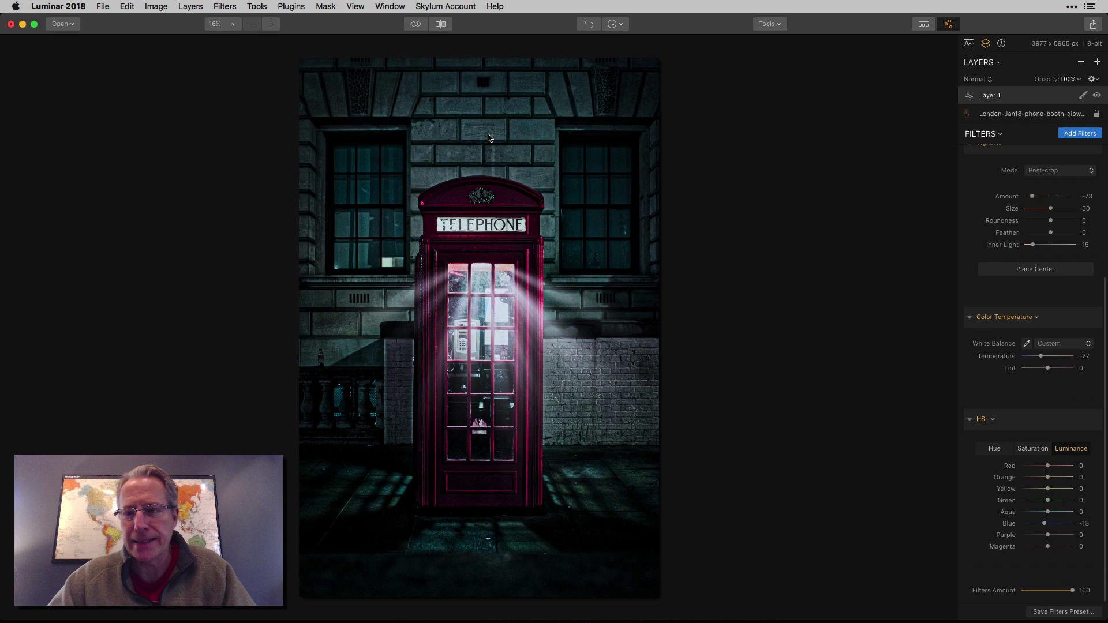
pyautogui.click(416, 24)
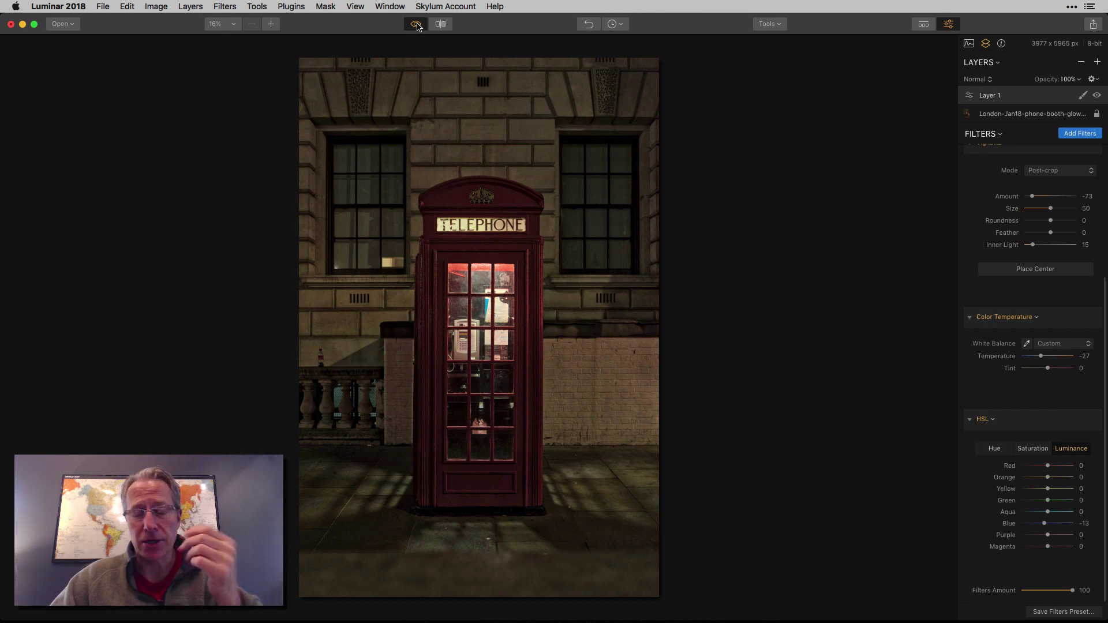
# Switch back to the edit, toggle Layer 1 off and on, and compare with the original again
pyautogui.click(416, 25)
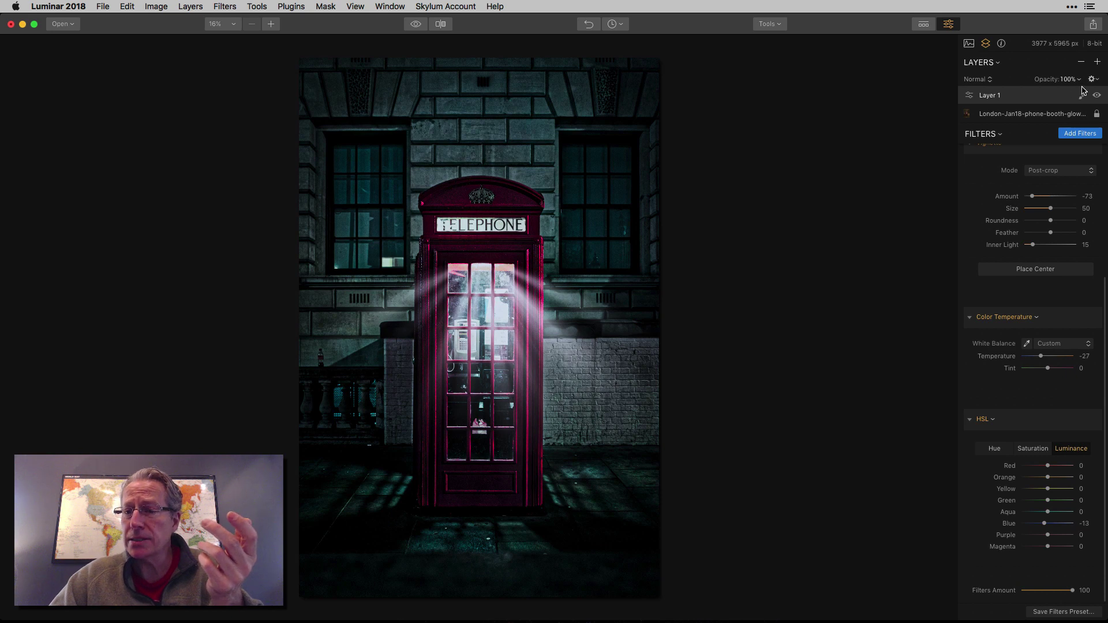
pyautogui.click(1096, 95)
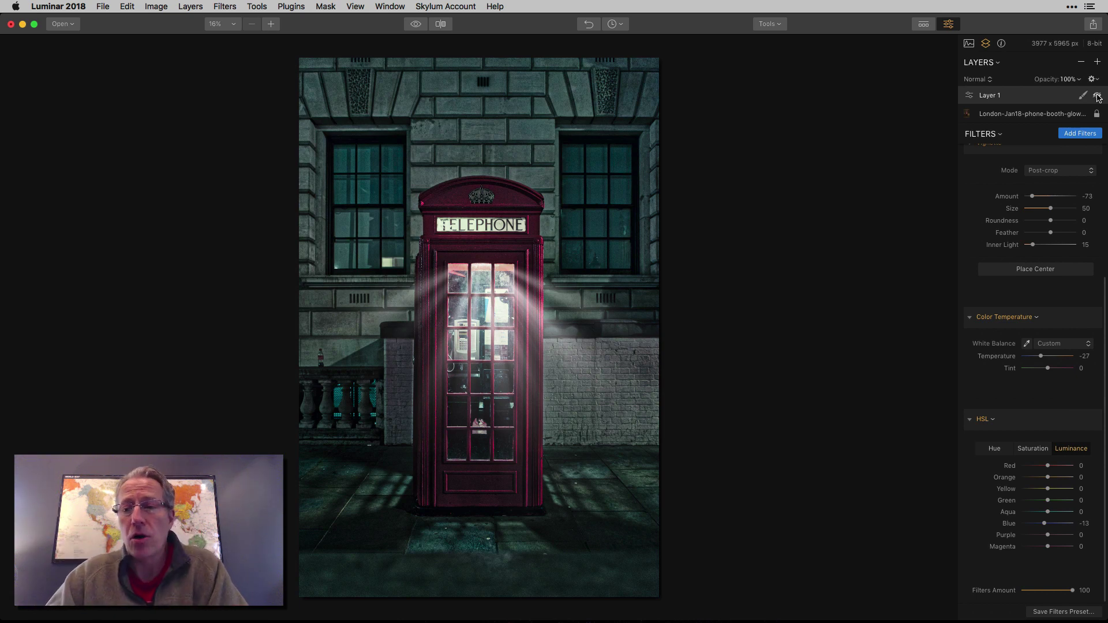
pyautogui.click(1097, 96)
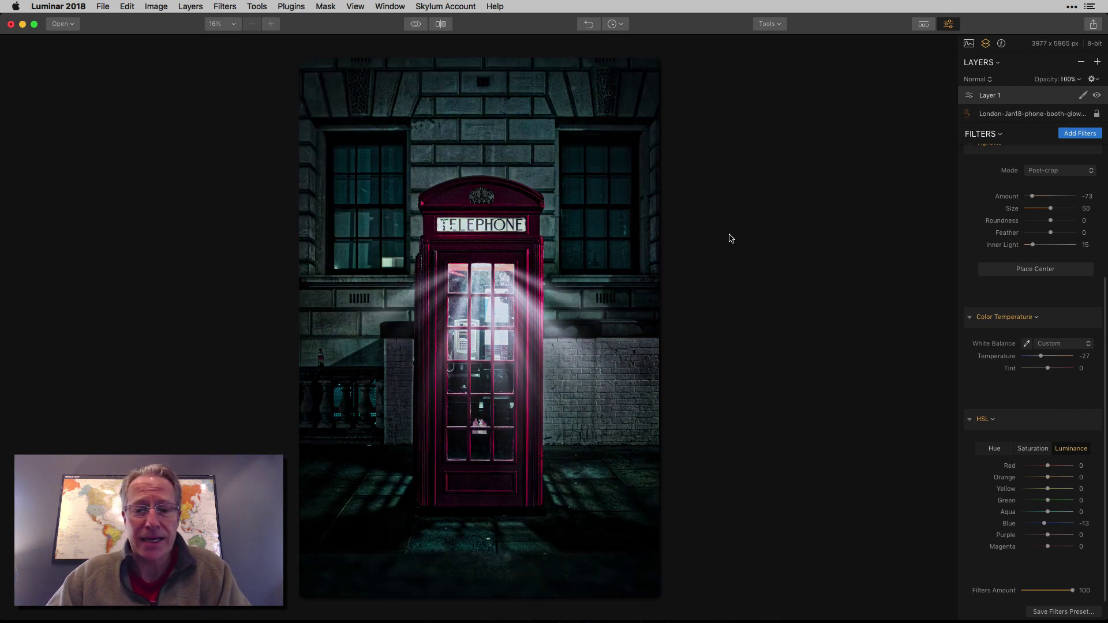
pyautogui.click(416, 25)
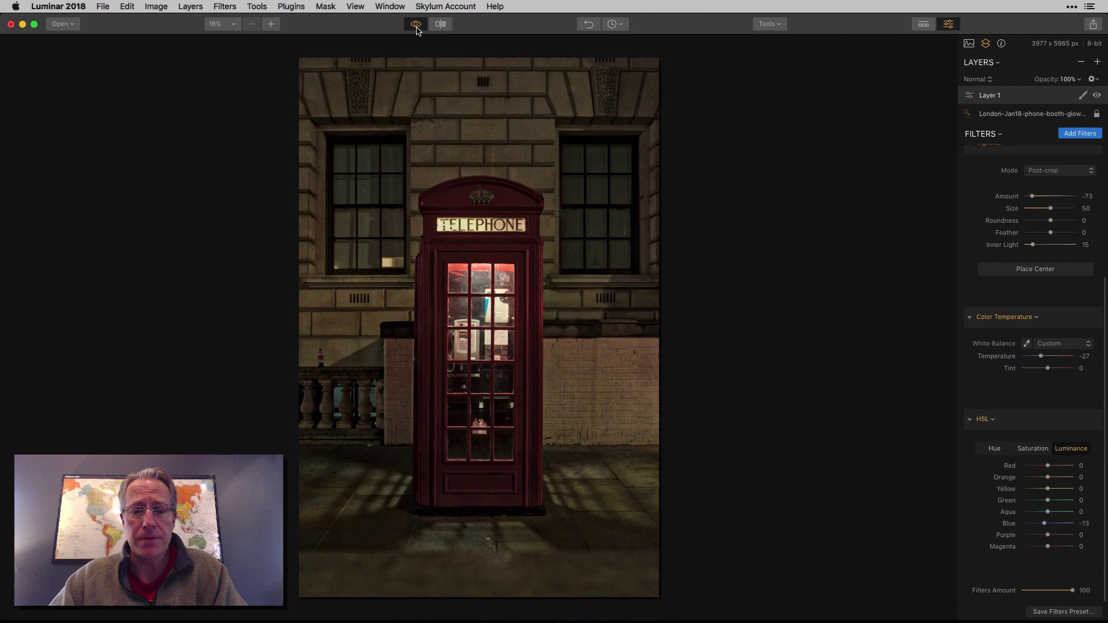
pyautogui.click(416, 26)
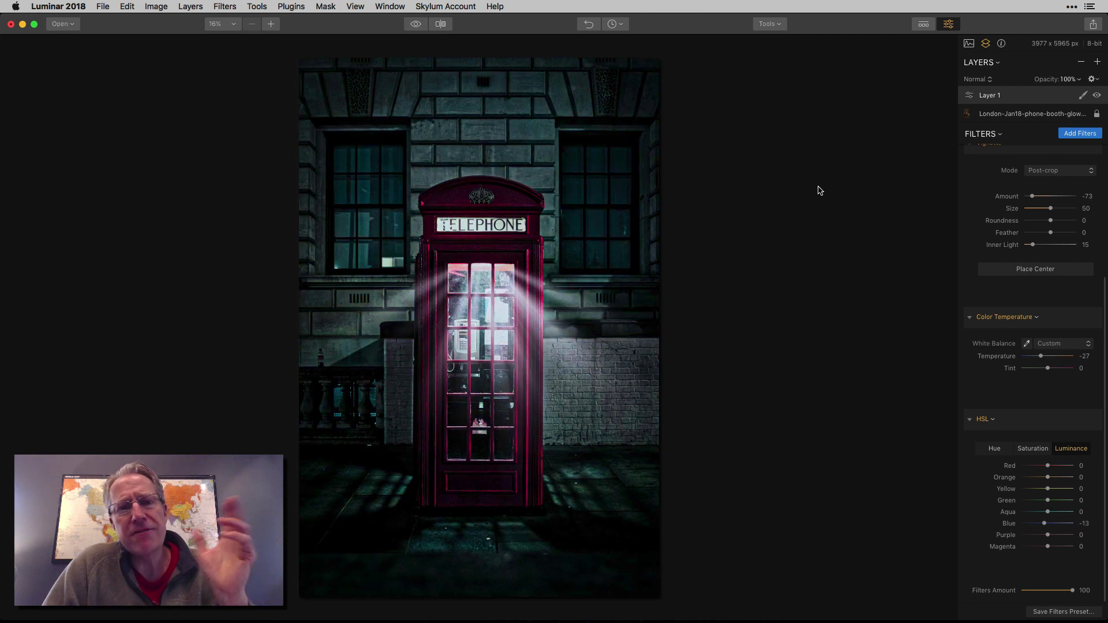